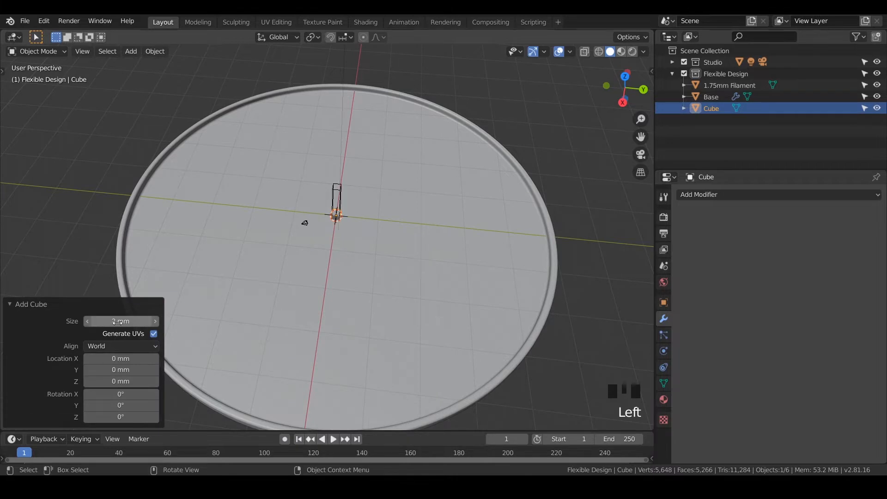
Step: Set the newly added cube's size to 60 mm
{"action": "left_click_drag", "start_coordinate": [118, 322], "coordinate": [215, 309]}
{"action": "left_click_drag", "start_coordinate": [346, 298], "coordinate": [319, 387]}
{"action": "left_click", "coordinate": [115, 322]}
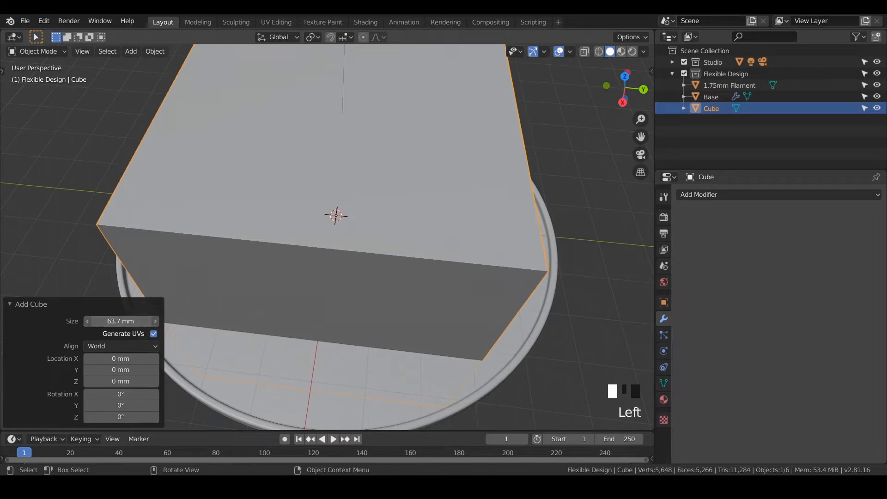
{"action": "key", "text": "Return"}
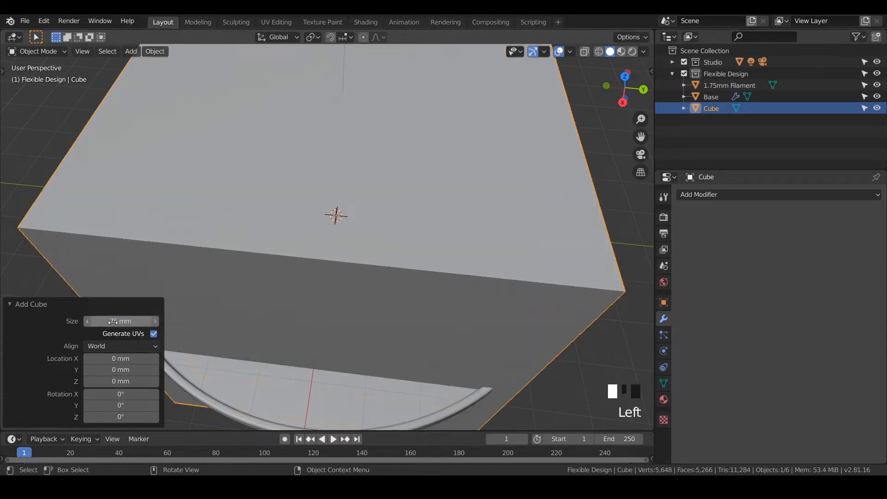
{"action": "left_click_drag", "start_coordinate": [121, 321], "coordinate": [4, 324]}
{"action": "key", "text": "KP_7"}
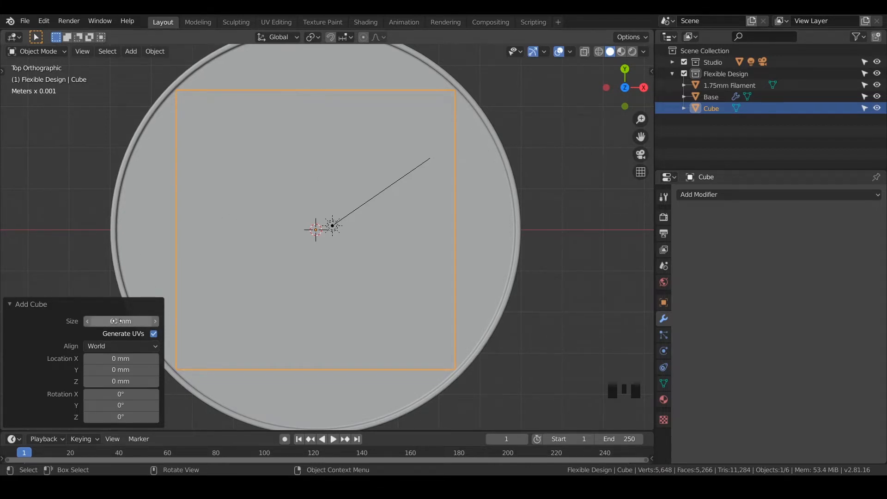
{"action": "left_click_drag", "start_coordinate": [116, 321], "coordinate": [91, 322]}
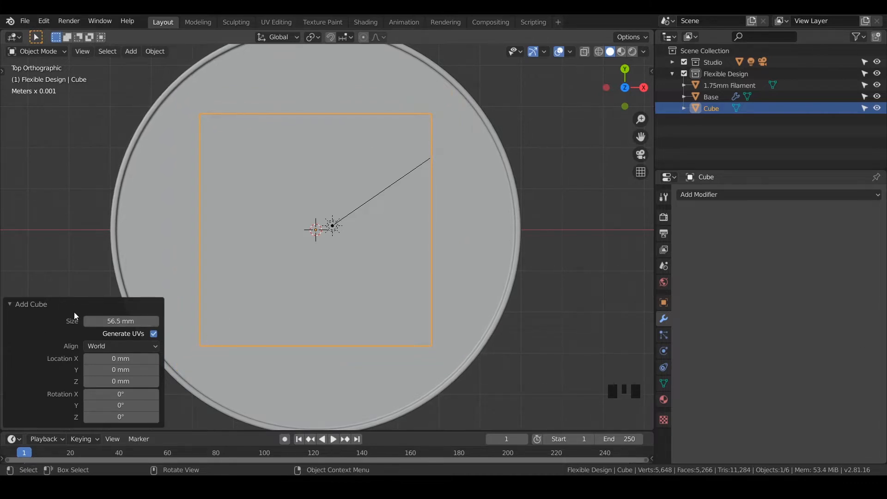
{"action": "left_click_drag", "start_coordinate": [101, 323], "coordinate": [97, 324]}
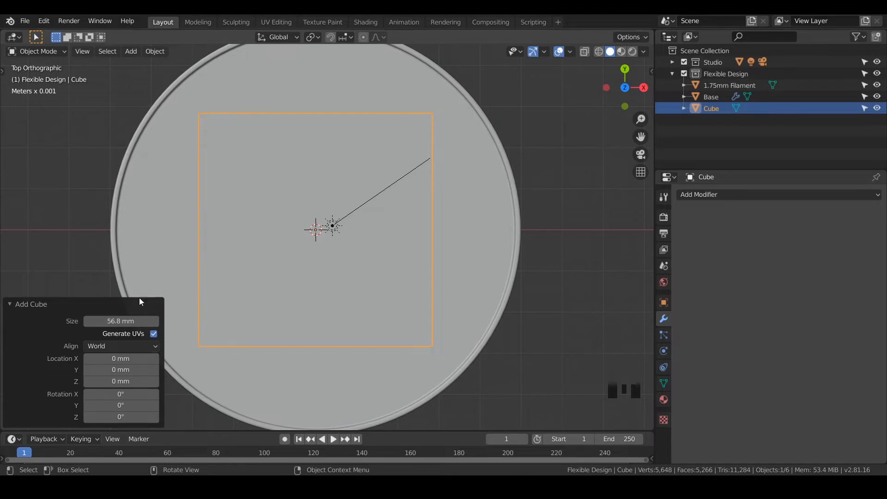
{"action": "left_click", "coordinate": [113, 322]}
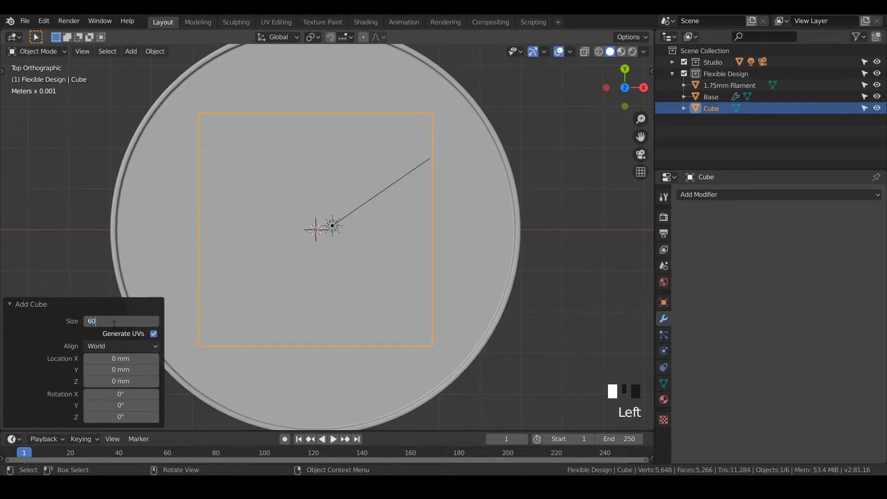
{"action": "left_click", "coordinate": [484, 329]}
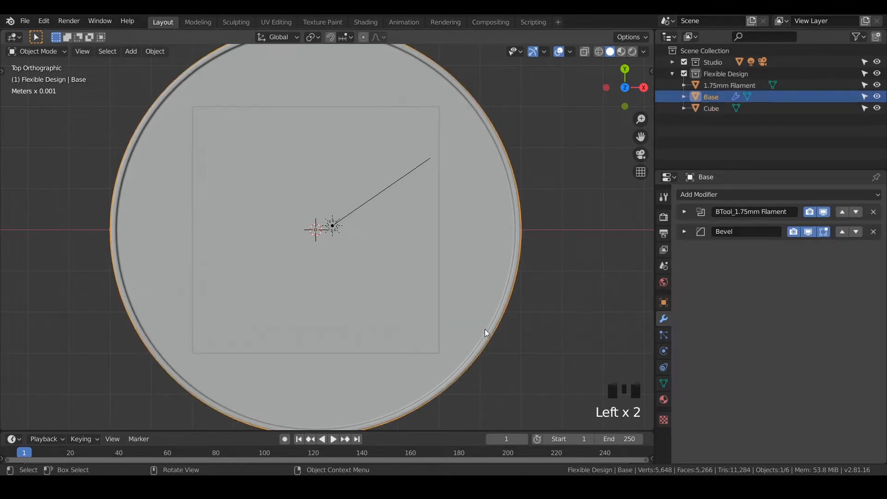
Step: Flatten the cube's whole mesh into a slab by scaling it along Z by about 0.135
{"action": "middle_click_drag", "start_coordinate": [484, 329], "coordinate": [429, 256]}
{"action": "key", "text": "Tab"}
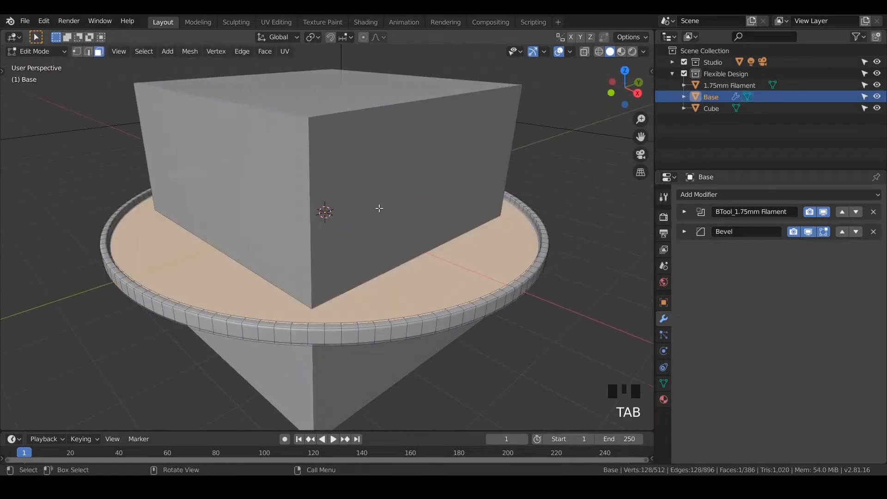
{"action": "key", "text": "Tab"}
{"action": "left_click", "coordinate": [379, 212]}
{"action": "key", "text": "Tab"}
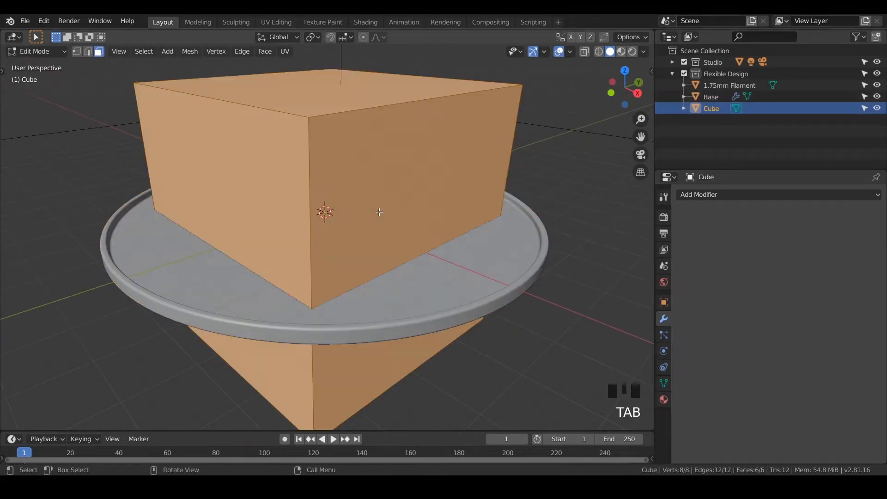
{"action": "left_click", "coordinate": [346, 96]}
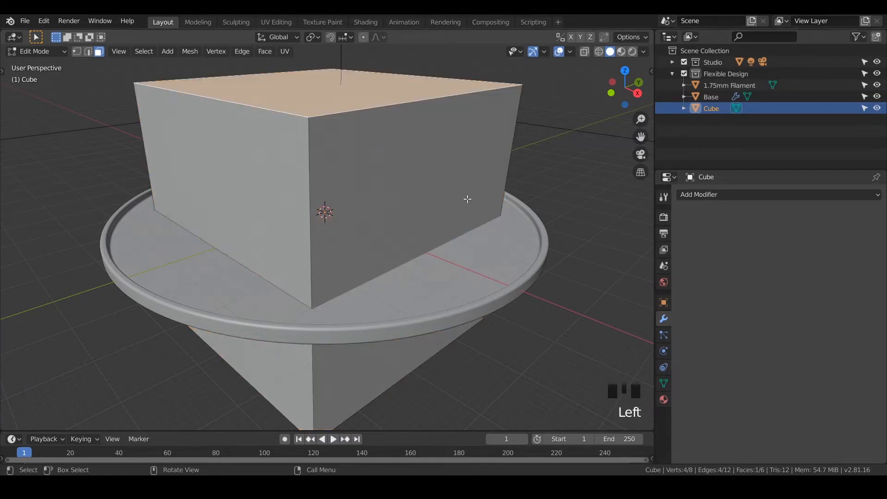
{"action": "key", "text": "a"}
{"action": "key", "text": "s"}
{"action": "key", "text": "z"}
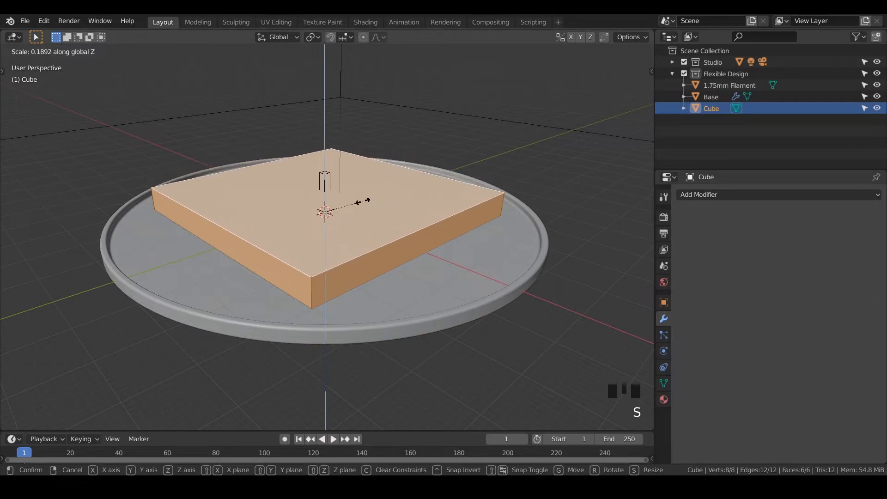
{"action": "left_click", "coordinate": [350, 211]}
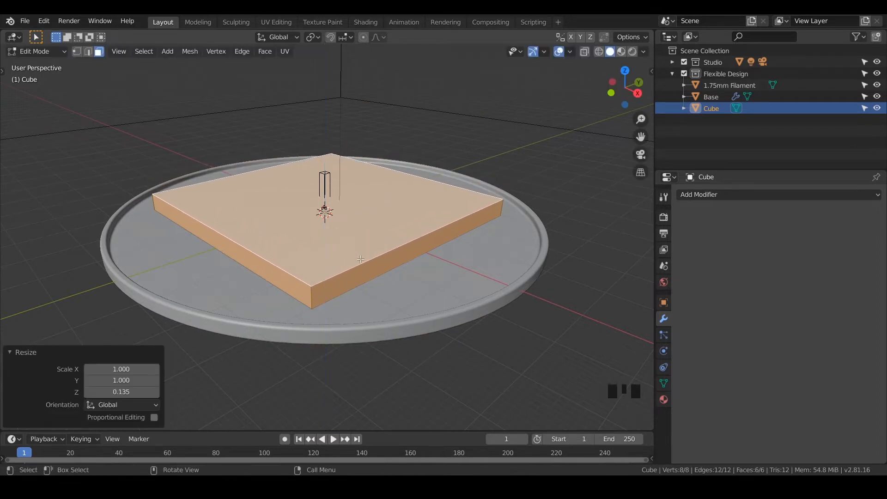
Step: Narrow the slab into a long bar by scaling it along X by about 0.19
{"action": "key", "text": "s"}
{"action": "key", "text": "y"}
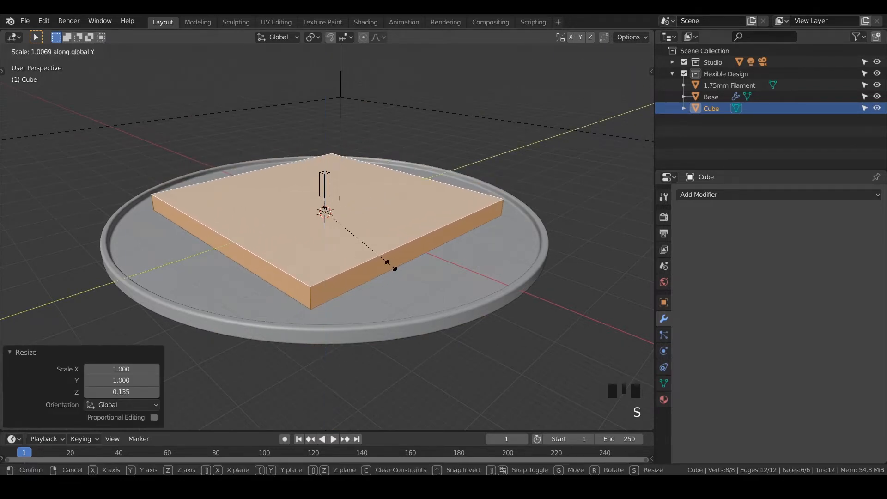
{"action": "key", "text": "x"}
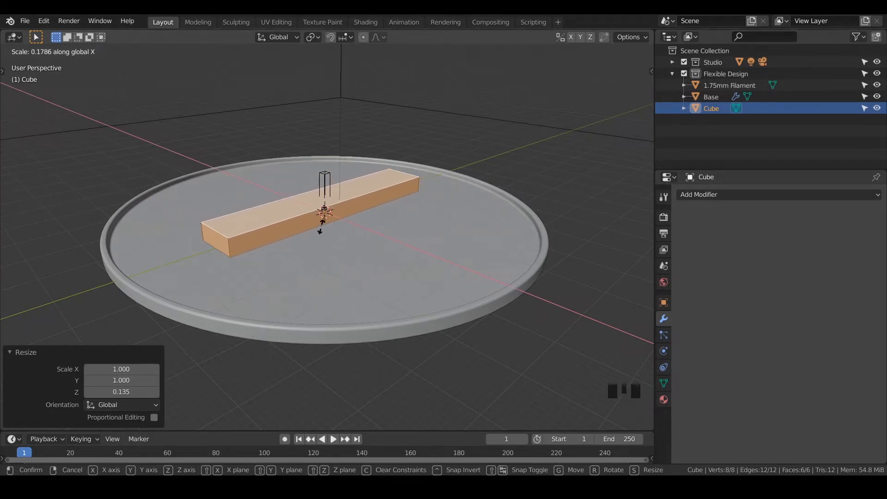
{"action": "left_click", "coordinate": [319, 227]}
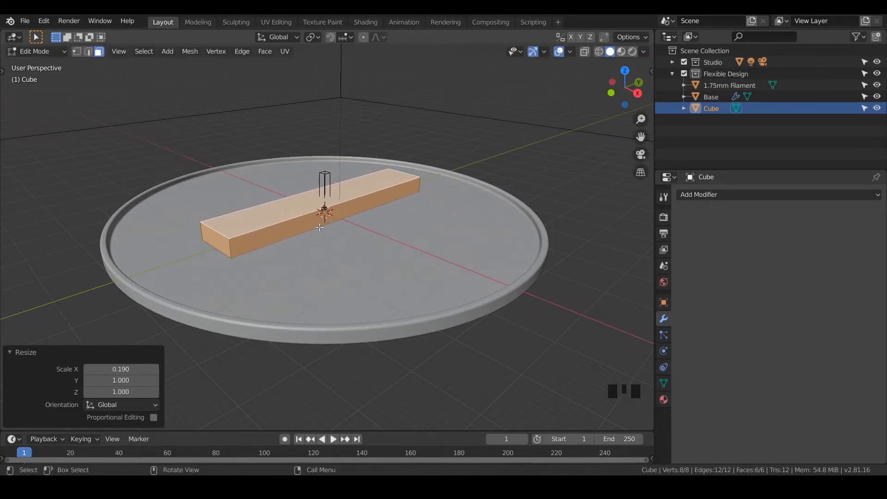
Step: Add a level 3 Subdivision modifier to the bar in Object Mode
{"action": "middle_click_drag", "start_coordinate": [307, 275], "coordinate": [254, 328], "text": "shift"}
{"action": "key", "text": "Tab"}
{"action": "key", "text": "ctrl+3"}
{"action": "scroll", "coordinate": [254, 305], "scroll_direction": "up", "scroll_amount": 5}
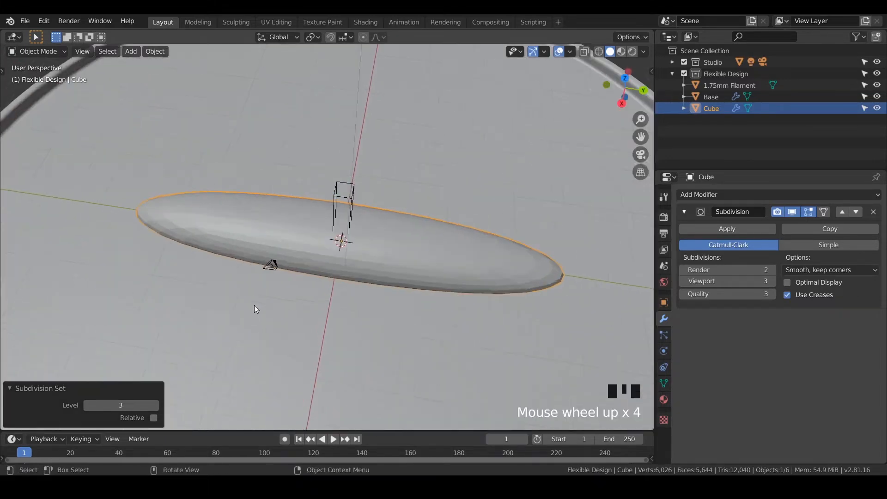
Step: Lengthen the bar's mesh across the disc by scaling it along Y by about 1.54
{"action": "scroll", "coordinate": [334, 248], "scroll_direction": "down", "scroll_amount": 3}
{"action": "middle_click_drag", "start_coordinate": [334, 248], "coordinate": [315, 237], "text": "shift"}
{"action": "key", "text": "Tab"}
{"action": "scroll", "coordinate": [315, 236], "scroll_direction": "up", "scroll_amount": 1}
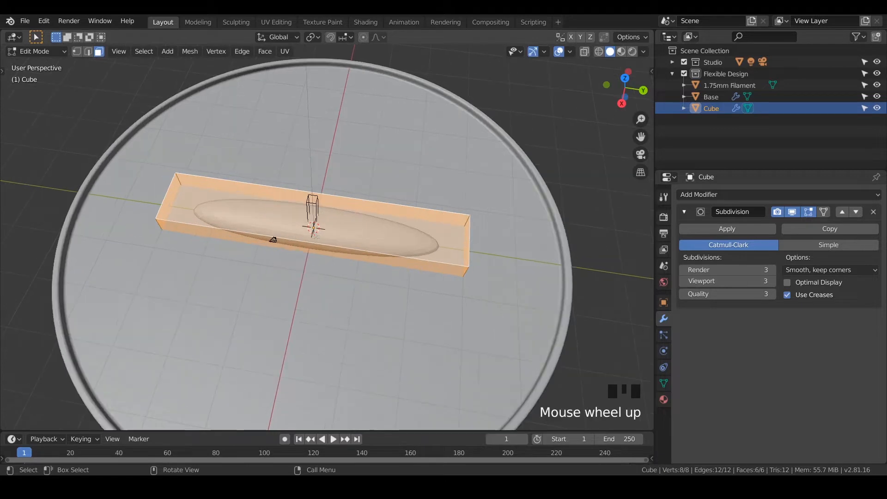
{"action": "key", "text": "s"}
{"action": "key", "text": "s"}
{"action": "key", "text": "y"}
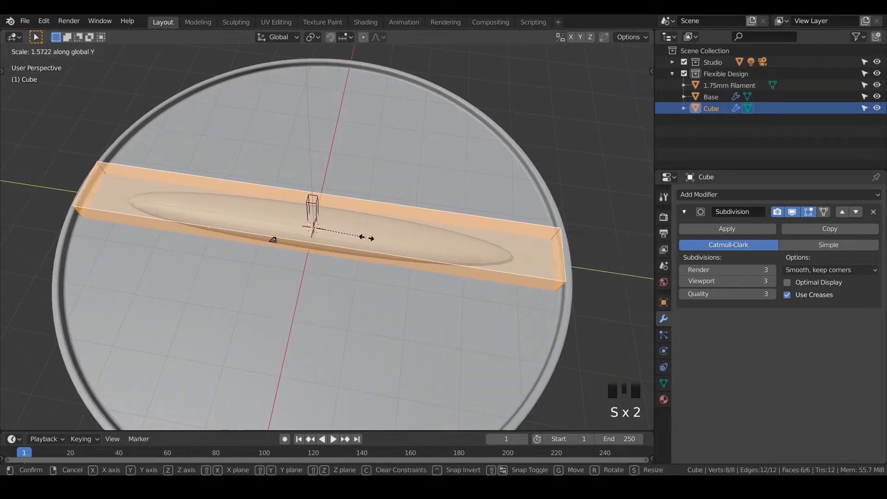
{"action": "left_click", "coordinate": [365, 238]}
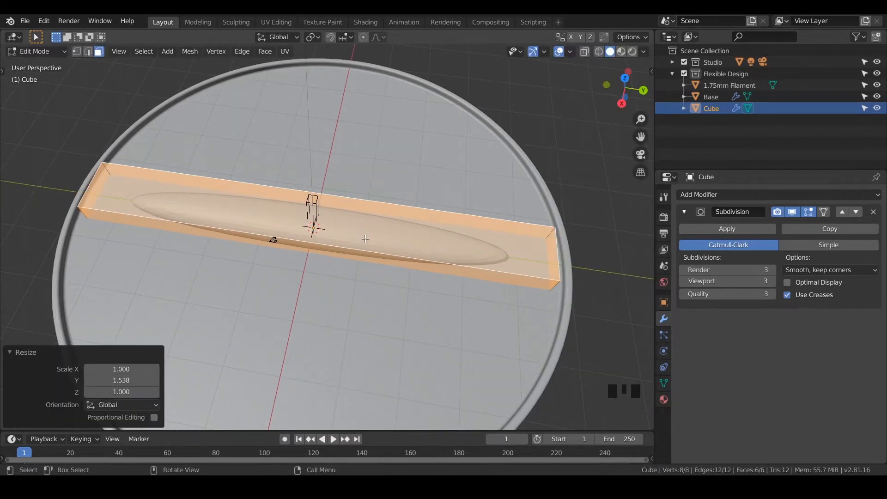
Step: Add a crosswise loop cut near the bar's +Y end with a slide factor of about -0.64, plus a centred lengthwise loop cut
{"action": "key", "text": "ctrl+r"}
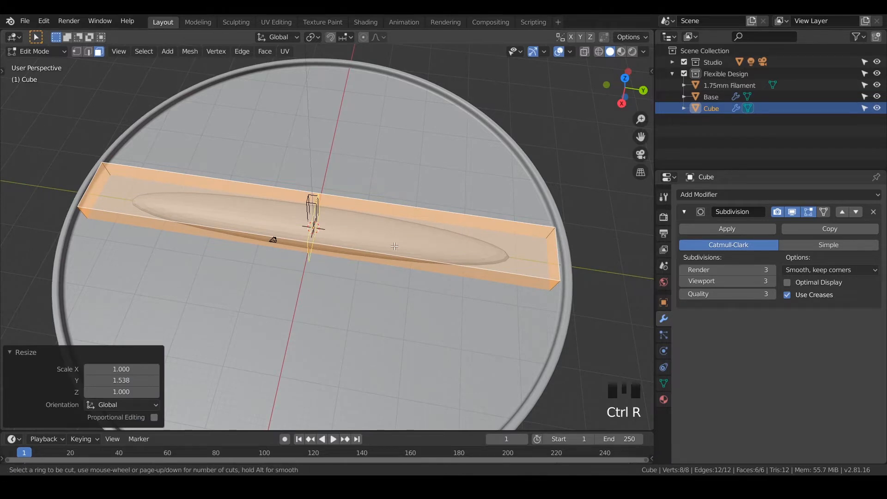
{"action": "left_click", "coordinate": [314, 235]}
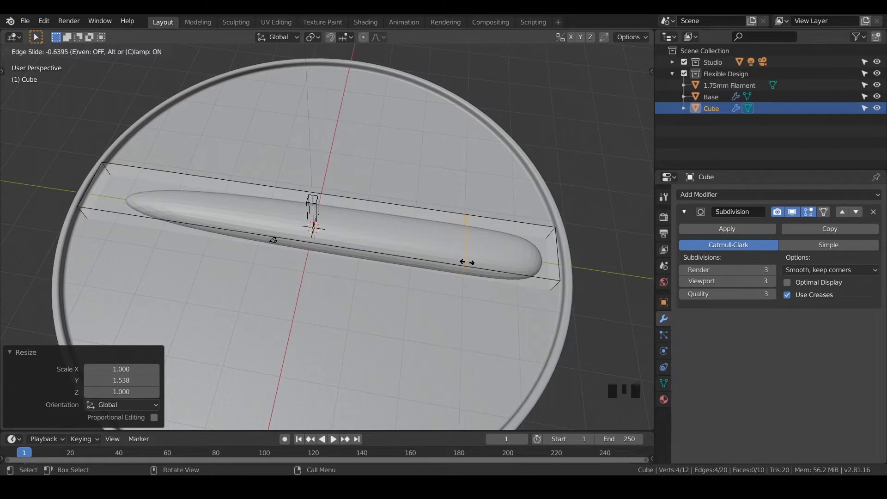
{"action": "left_click", "coordinate": [467, 263]}
{"action": "key", "text": "ctrl+r"}
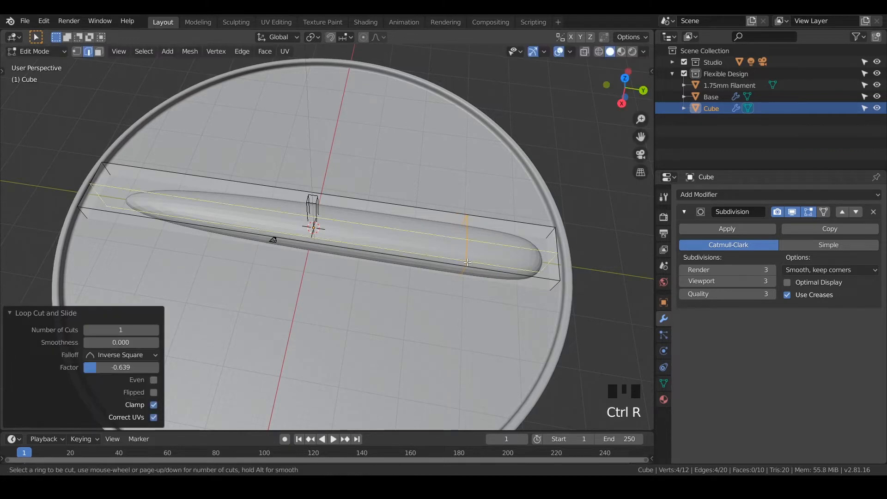
{"action": "left_click", "coordinate": [468, 236]}
{"action": "right_click", "coordinate": [475, 259]}
{"action": "middle_click_drag", "start_coordinate": [476, 287], "coordinate": [515, 305]}
{"action": "left_click", "coordinate": [560, 281]}
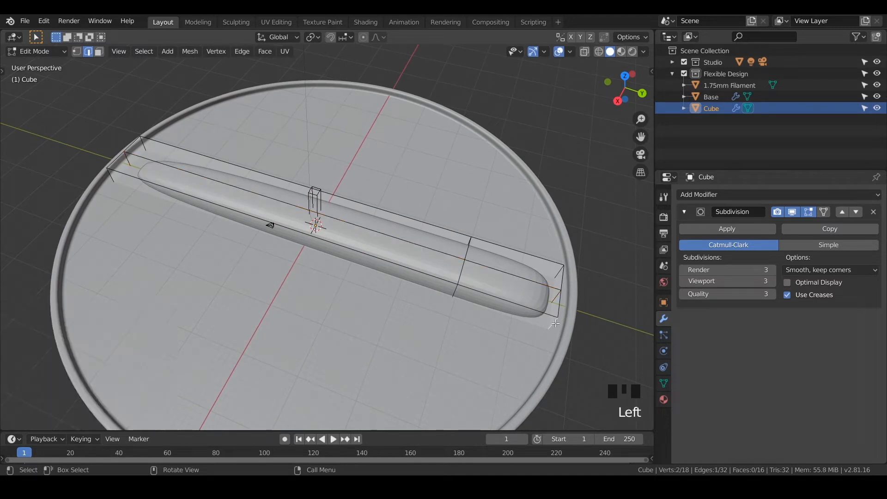
{"action": "left_click", "coordinate": [559, 276], "text": "shift"}
{"action": "left_click", "coordinate": [555, 273]}
{"action": "left_click", "coordinate": [554, 272]}
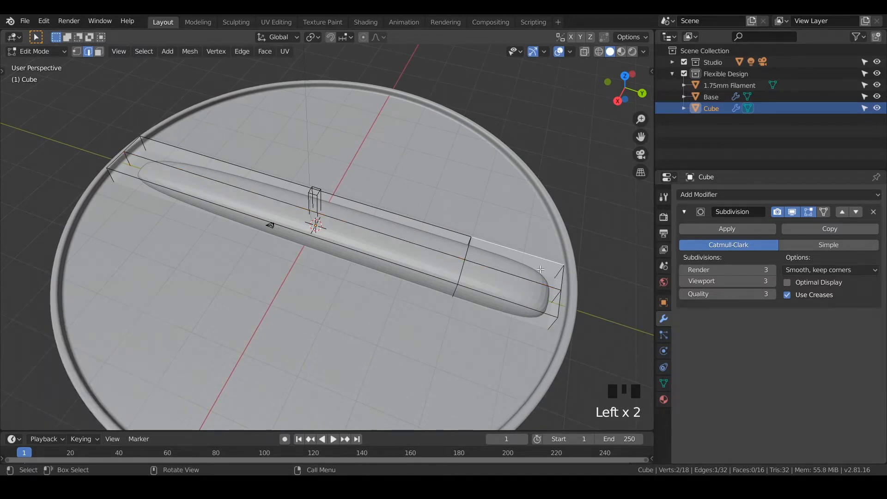
Step: Add a crosswise loop cut in the bar's short end section and slide it toward the existing cut by a factor of about -0.77
{"action": "key", "text": "ctrl+r"}
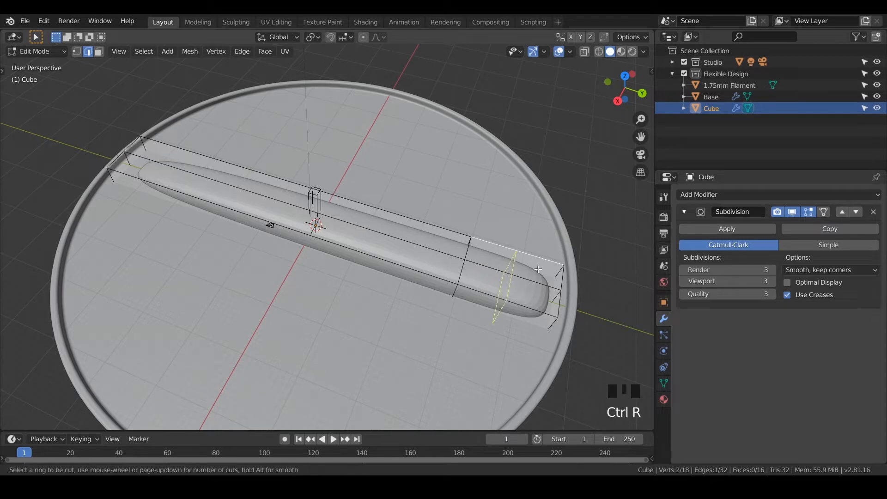
{"action": "left_click", "coordinate": [515, 277]}
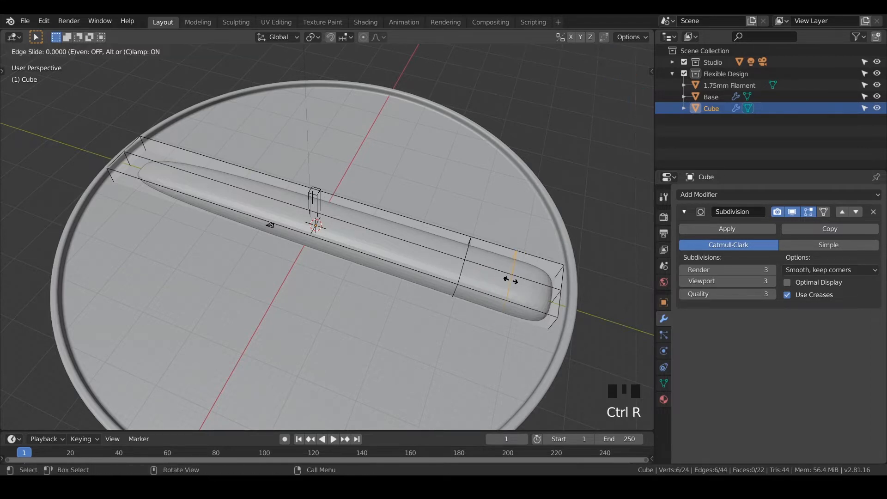
{"action": "left_click", "coordinate": [510, 280]}
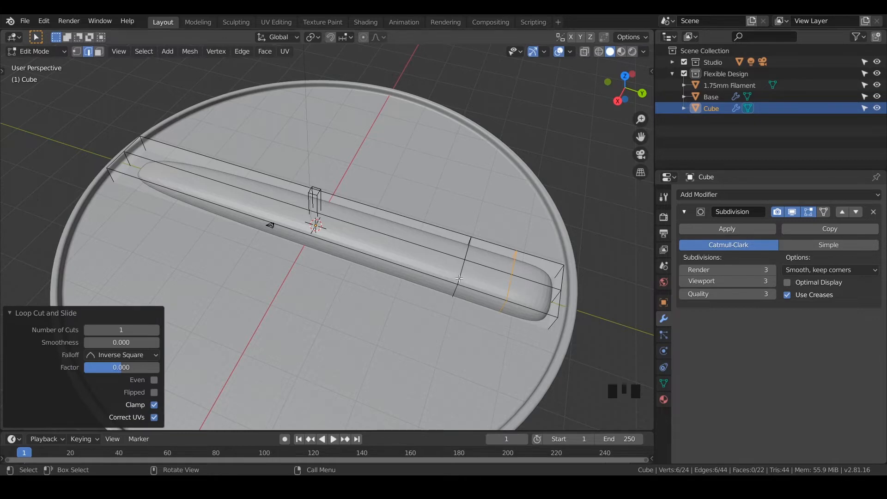
{"action": "key", "text": "g"}
{"action": "key", "text": "g"}
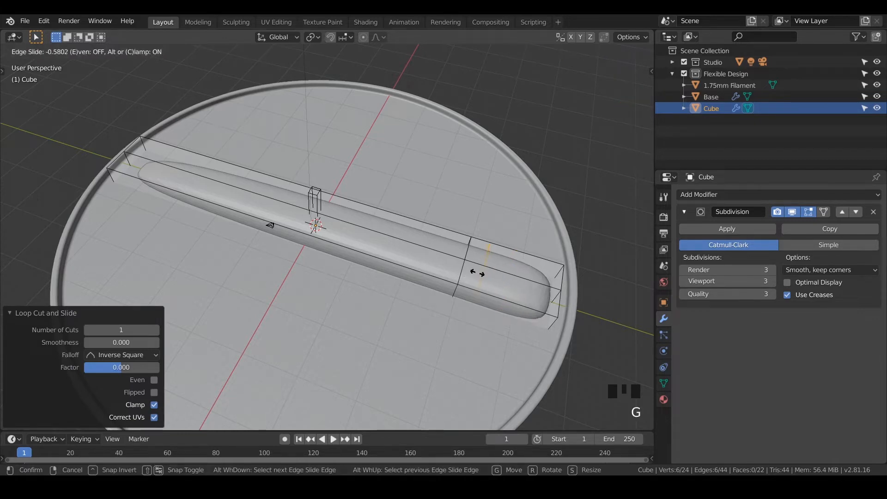
{"action": "left_click", "coordinate": [469, 270]}
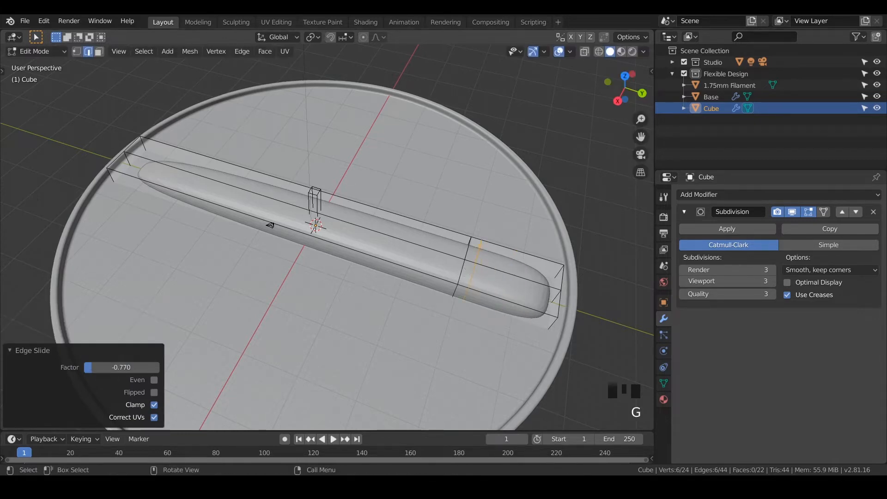
Step: Widen the new loop into a broad fluke by scaling it along X by about 5.76
{"action": "key", "text": "s"}
{"action": "key", "text": "y"}
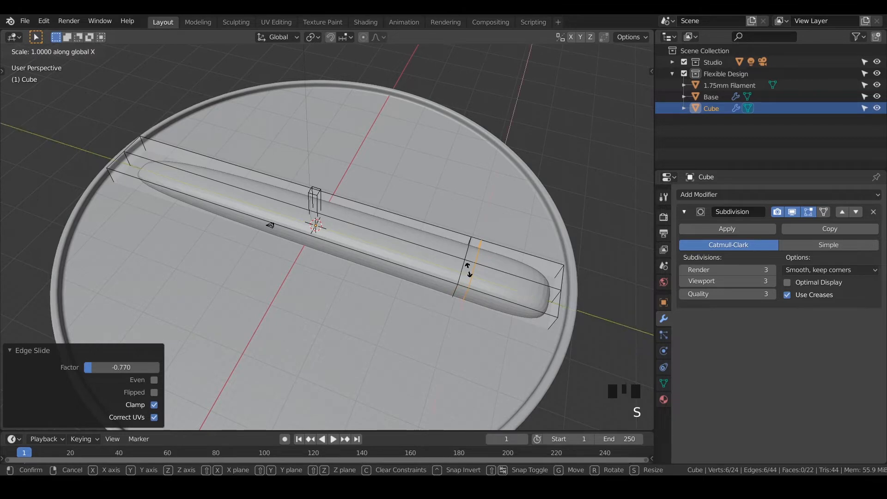
{"action": "left_click", "coordinate": [475, 244]}
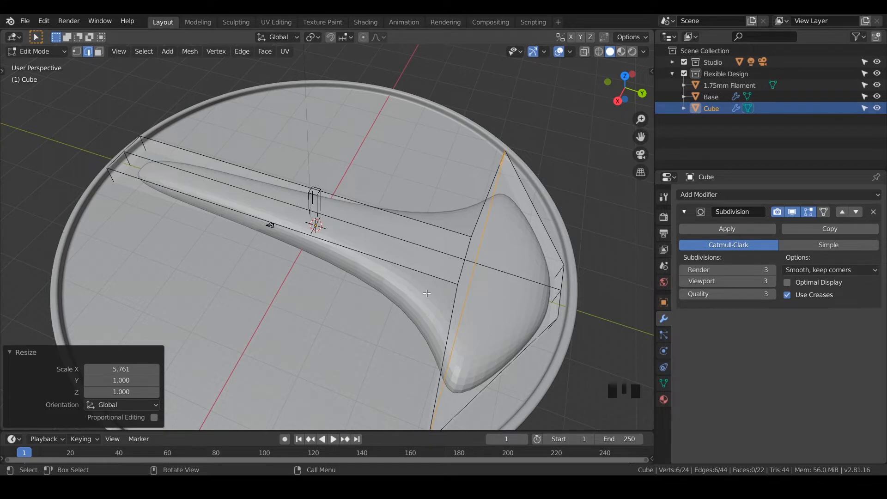
Step: Add a crosswise loop cut to the long shaft and slide it up against the widened end, with a factor of about -0.98
{"action": "key", "text": "ctrl+r"}
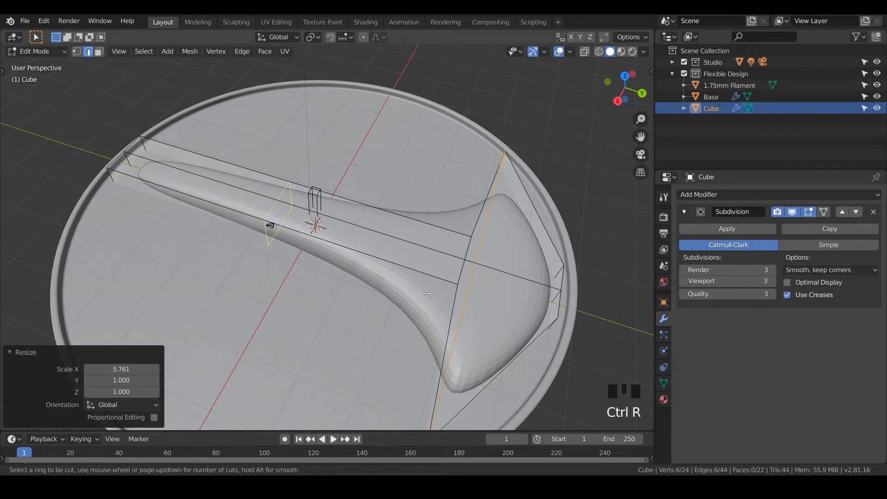
{"action": "left_click", "coordinate": [351, 234]}
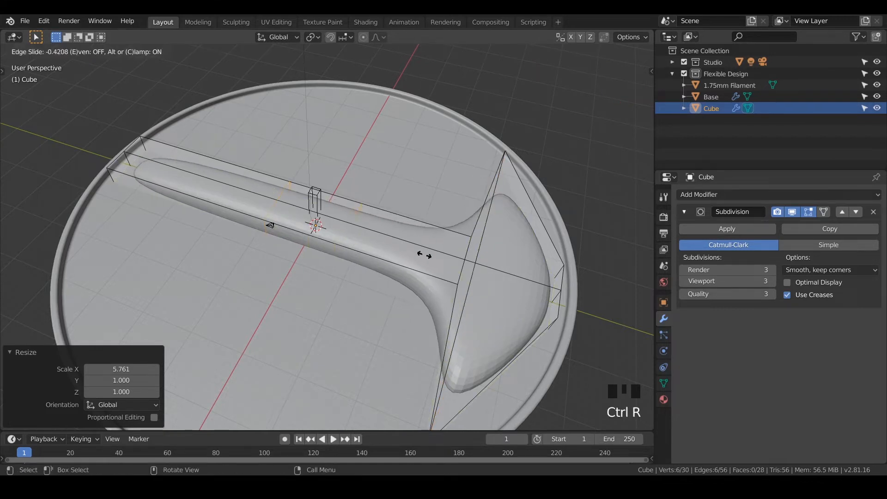
{"action": "left_click", "coordinate": [520, 280]}
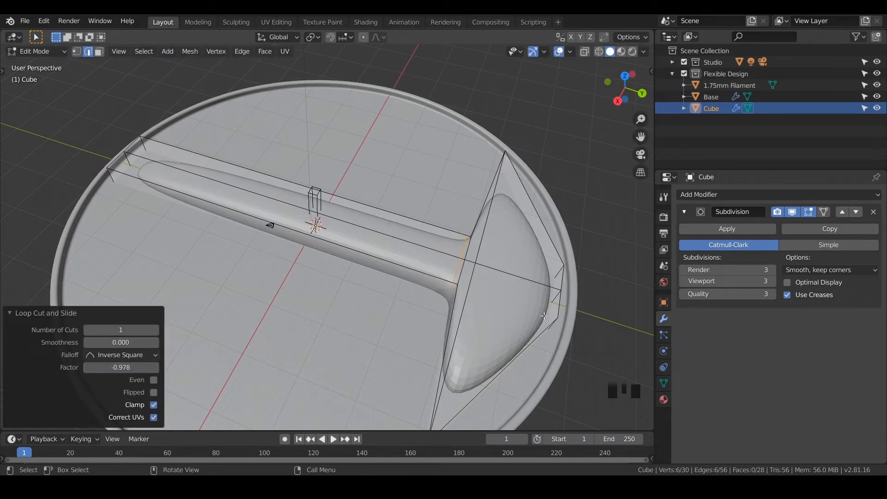
Step: Narrow the widened end into a point by scaling its two outer vertical edges at the tip along X by 0.167 and again by 0.432
{"action": "middle_click_drag", "start_coordinate": [545, 316], "coordinate": [410, 292]}
{"action": "left_click", "coordinate": [365, 283], "text": "shift"}
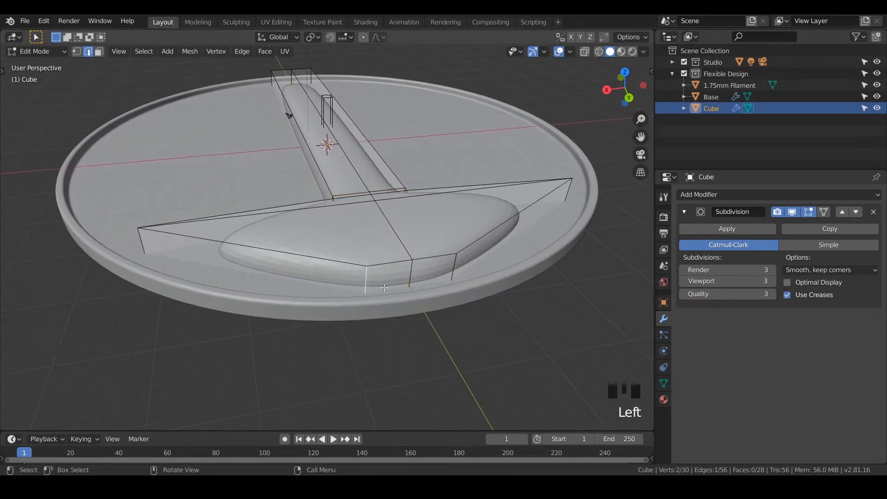
{"action": "left_click", "coordinate": [453, 277], "text": "shift"}
{"action": "key", "text": "s"}
{"action": "key", "text": "x"}
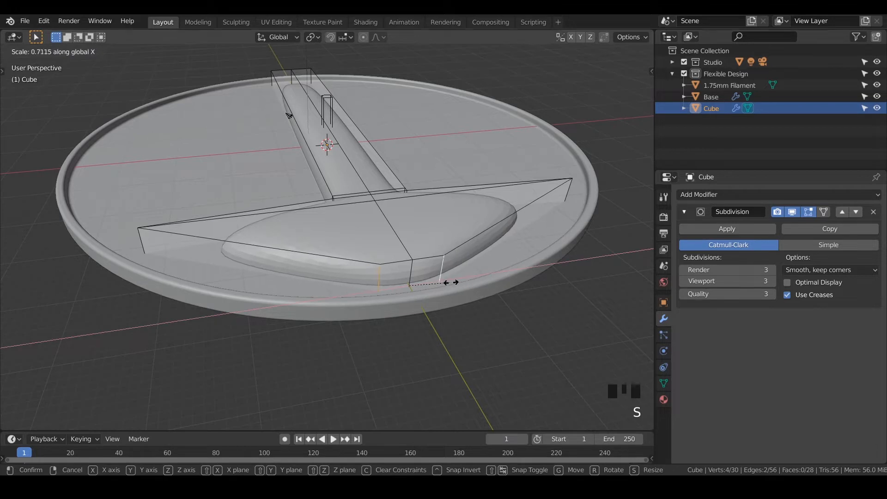
{"action": "left_click", "coordinate": [415, 277]}
{"action": "key", "text": "s"}
{"action": "key", "text": "x"}
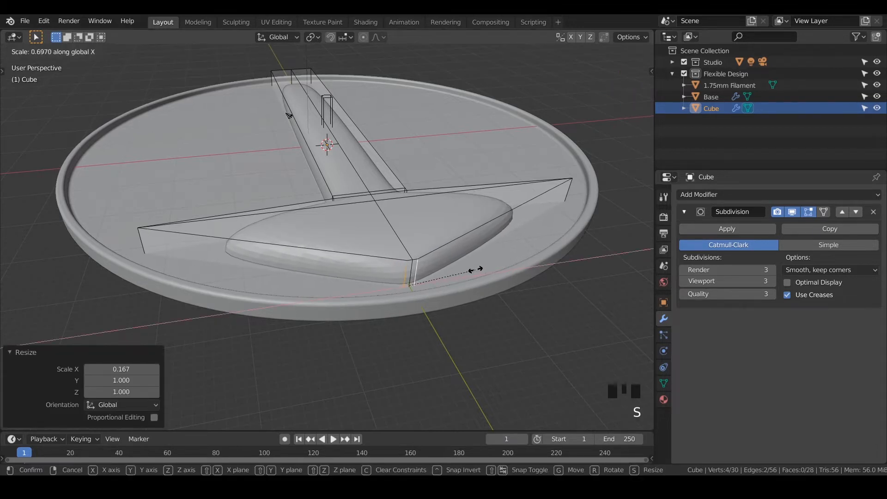
{"action": "left_click", "coordinate": [448, 272]}
Step: Try dissolving the two narrowed vertical edges at the tip, and undo the dissolve
{"action": "middle_click_drag", "start_coordinate": [413, 268], "coordinate": [375, 265]}
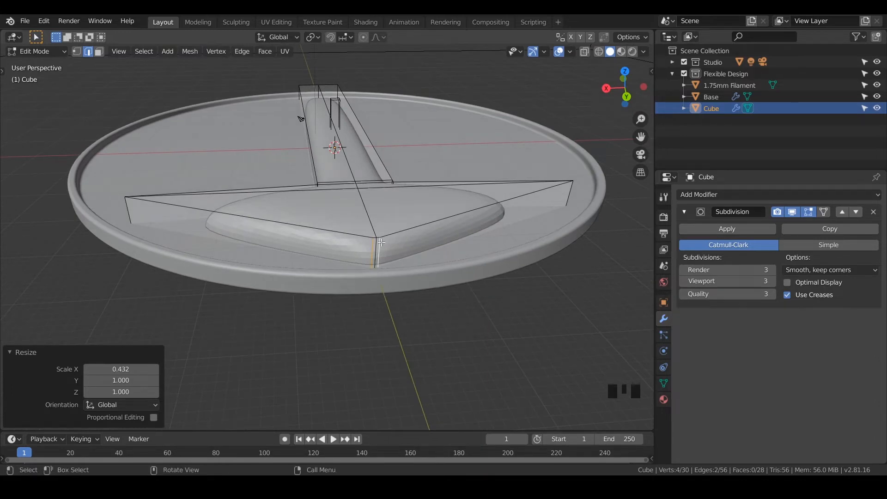
{"action": "key", "text": "x"}
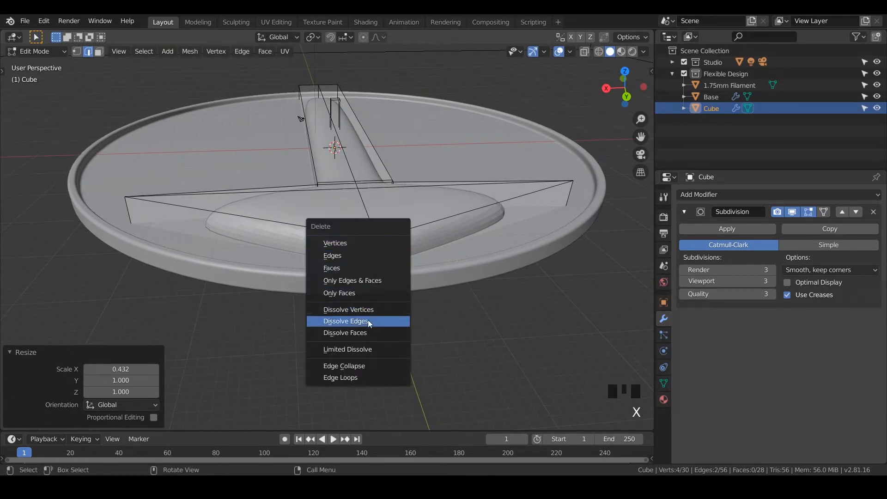
{"action": "left_click", "coordinate": [369, 321]}
{"action": "middle_click_drag", "start_coordinate": [367, 318], "coordinate": [425, 305]}
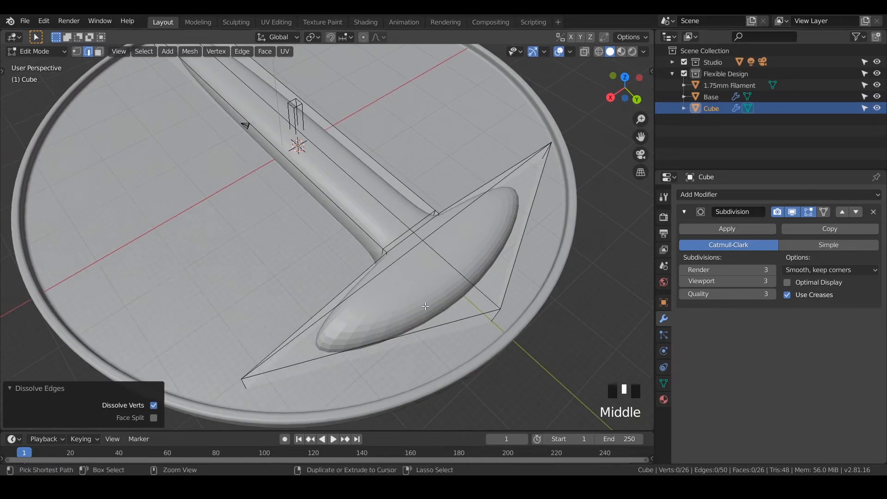
{"action": "key", "text": "ctrl+z"}
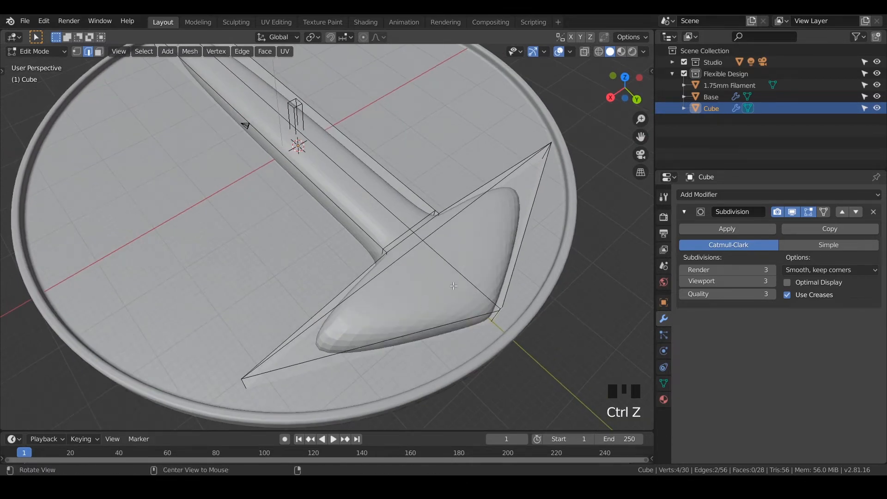
Step: Scale the two outermost vertical edges of the arrow-shaped head along X by about 0.609
{"action": "middle_click_drag", "start_coordinate": [445, 304], "coordinate": [309, 158]}
{"action": "left_click", "coordinate": [309, 158]}
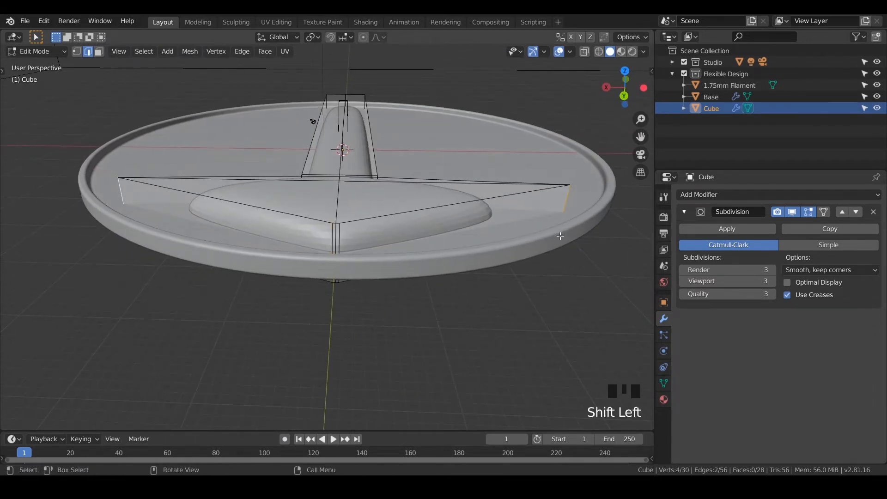
{"action": "key", "text": "s"}
{"action": "key", "text": "x"}
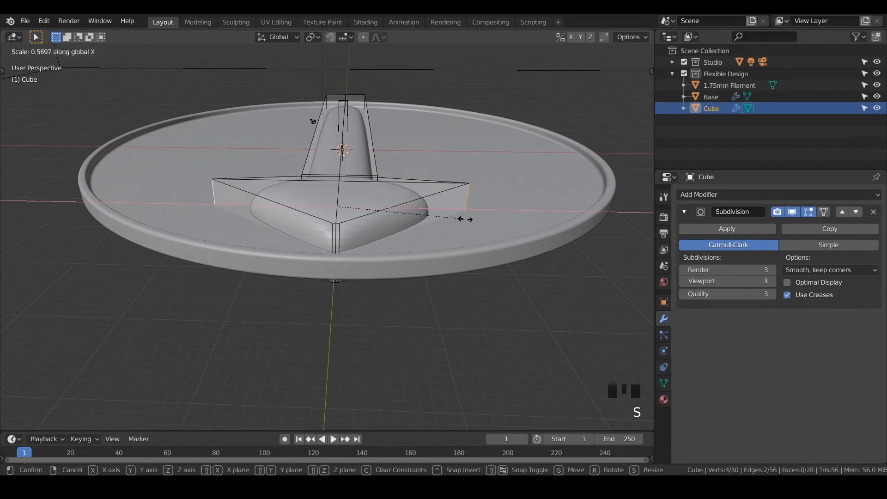
{"action": "left_click", "coordinate": [470, 219]}
{"action": "middle_click_drag", "start_coordinate": [471, 221], "coordinate": [478, 276]}
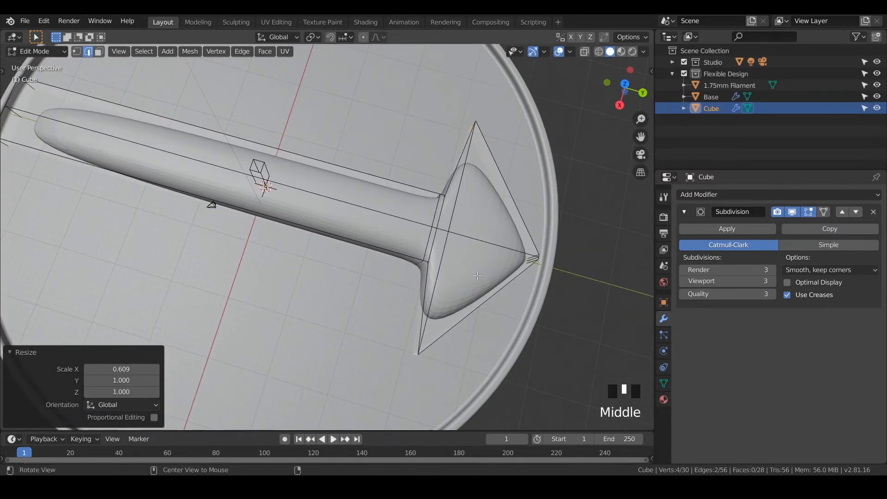
{"action": "scroll", "coordinate": [391, 261], "scroll_direction": "down", "scroll_amount": 3}
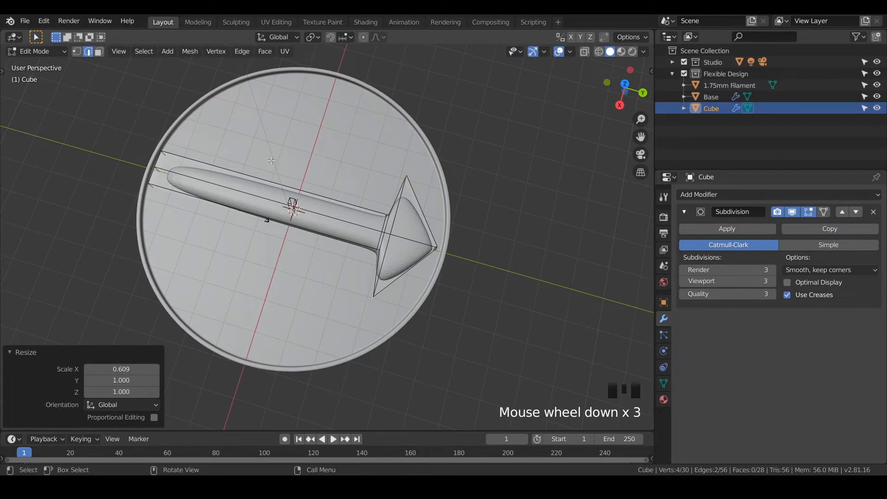
Step: Flatten the entire arrow mesh by scaling it along Z by about 0.474
{"action": "middle_click_drag", "start_coordinate": [271, 161], "coordinate": [213, 124], "text": "shift"}
{"action": "scroll", "coordinate": [286, 175], "scroll_direction": "up", "scroll_amount": 4}
{"action": "middle_click_drag", "start_coordinate": [287, 176], "coordinate": [325, 221]}
{"action": "key", "text": "a"}
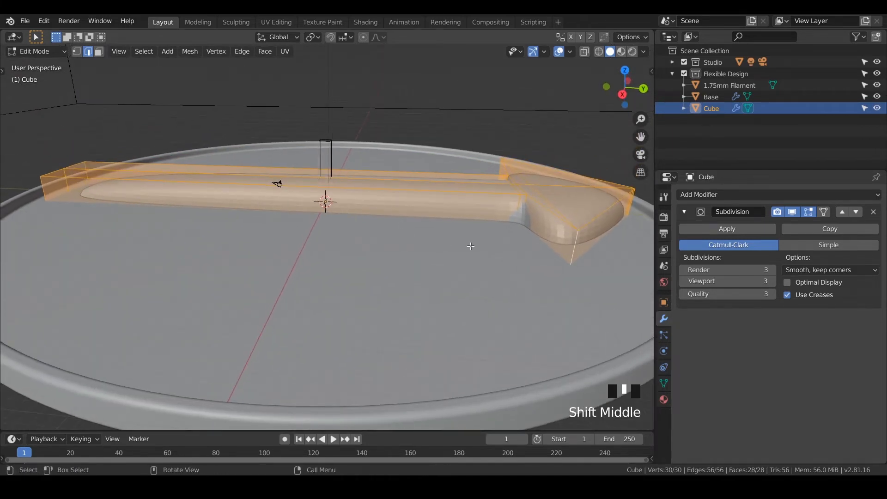
{"action": "key", "text": "s"}
{"action": "key", "text": "z"}
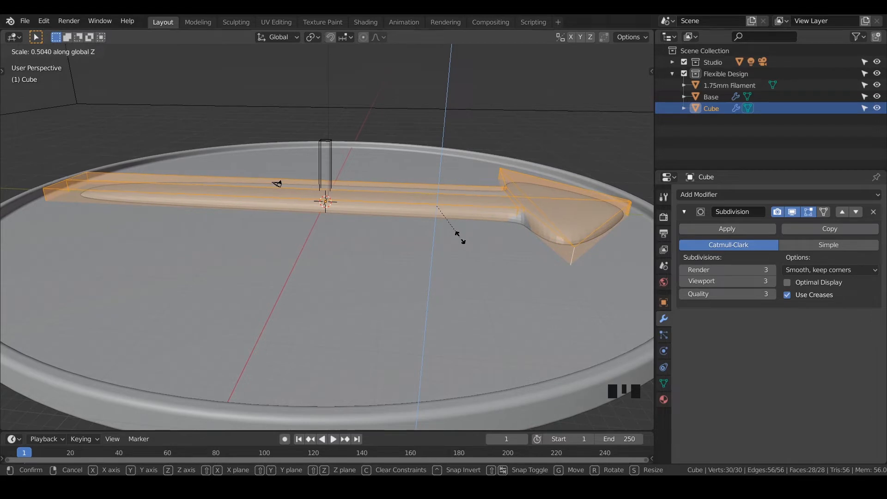
{"action": "left_click", "coordinate": [458, 237]}
Step: In the right side view, raise the arrow mesh about 4.29 mm along Z above the base and return to Object Mode
{"action": "key", "text": "KP_3"}
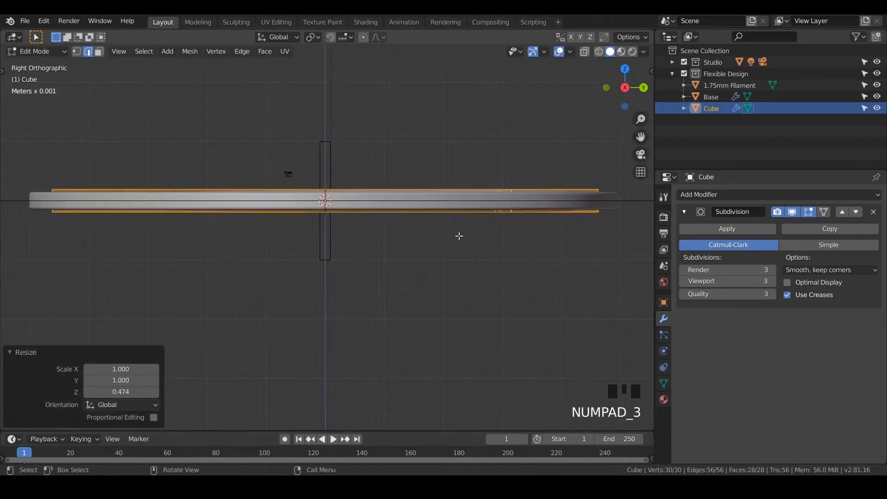
{"action": "scroll", "coordinate": [424, 201], "scroll_direction": "up", "scroll_amount": 6}
{"action": "middle_click_drag", "start_coordinate": [423, 200], "coordinate": [416, 365], "text": "shift"}
{"action": "key", "text": "g"}
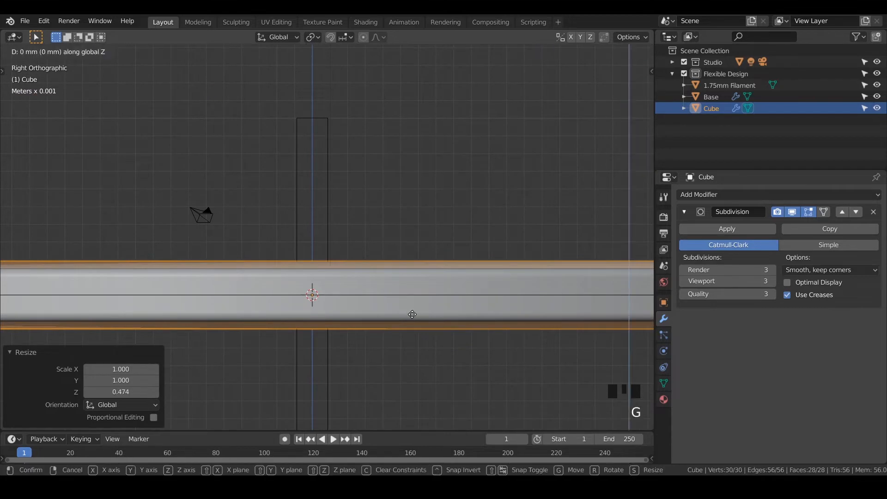
{"action": "left_click", "coordinate": [406, 240]}
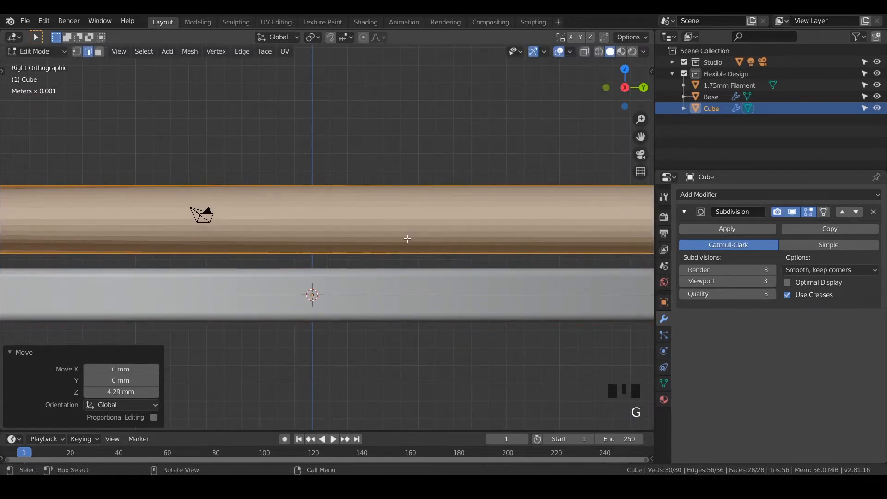
{"action": "scroll", "coordinate": [406, 241], "scroll_direction": "down", "scroll_amount": 4}
{"action": "middle_click_drag", "start_coordinate": [406, 241], "coordinate": [383, 247]}
{"action": "scroll", "coordinate": [370, 249], "scroll_direction": "down", "scroll_amount": 3}
{"action": "key", "text": "Tab"}
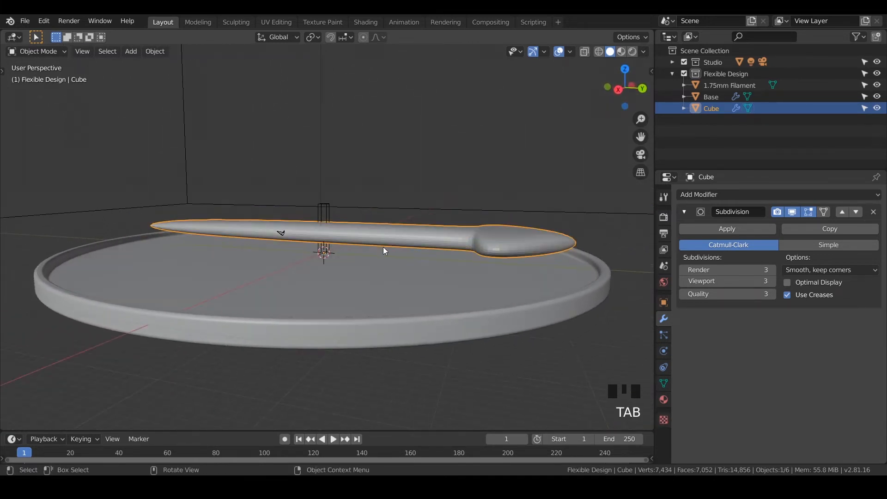
Step: Add a new mesh cube at the origin with a size of 90 mm
{"action": "key", "text": "shift+a"}
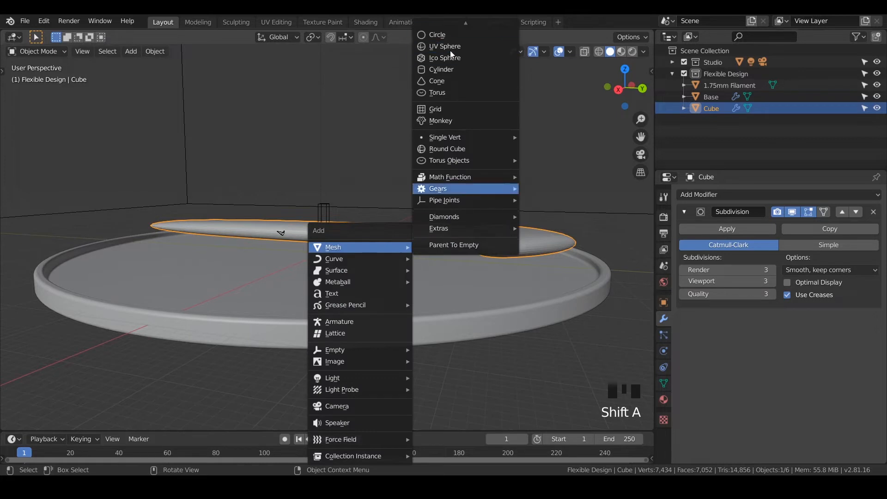
{"action": "mouse_move", "coordinate": [445, 20]}
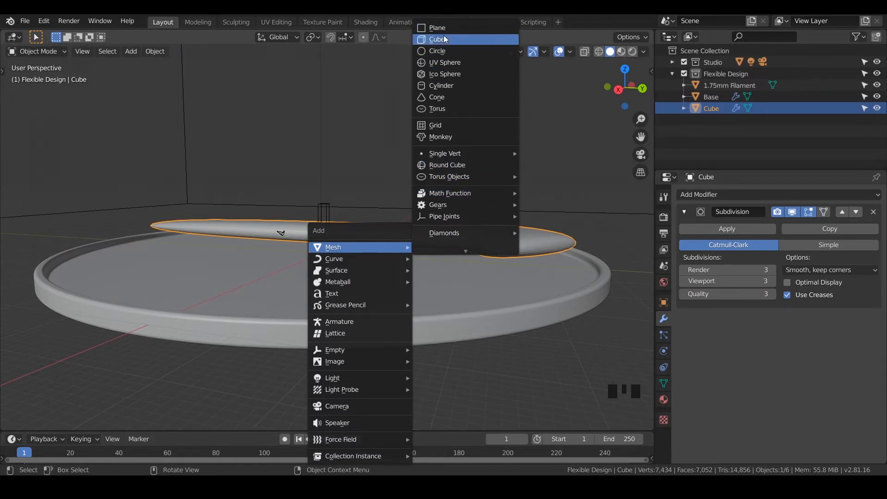
{"action": "left_click", "coordinate": [445, 38]}
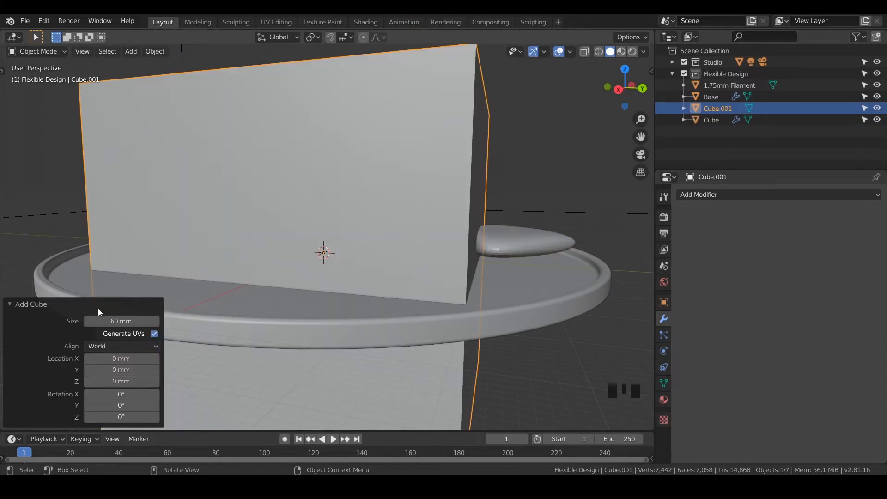
{"action": "left_click_drag", "start_coordinate": [107, 321], "coordinate": [404, 162]}
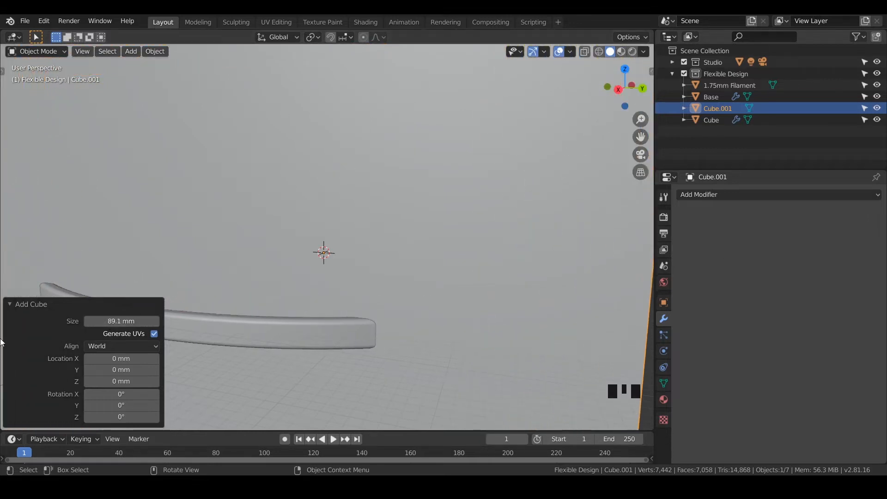
{"action": "left_click", "coordinate": [110, 320]}
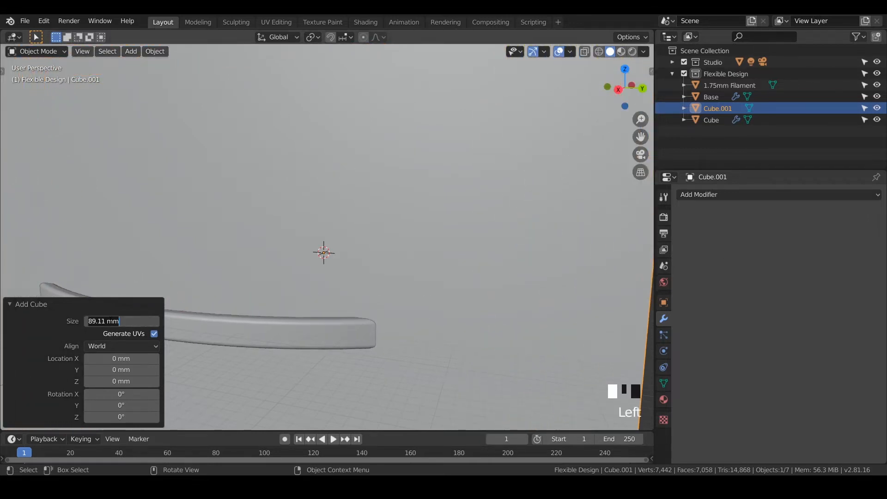
{"action": "type", "text": "90"}
{"action": "key", "text": "Return"}
Step: In Edit Mode, lower the new cube's geometry about 41.5 mm along Z to bring its upper face near the arrow
{"action": "key", "text": "Tab"}
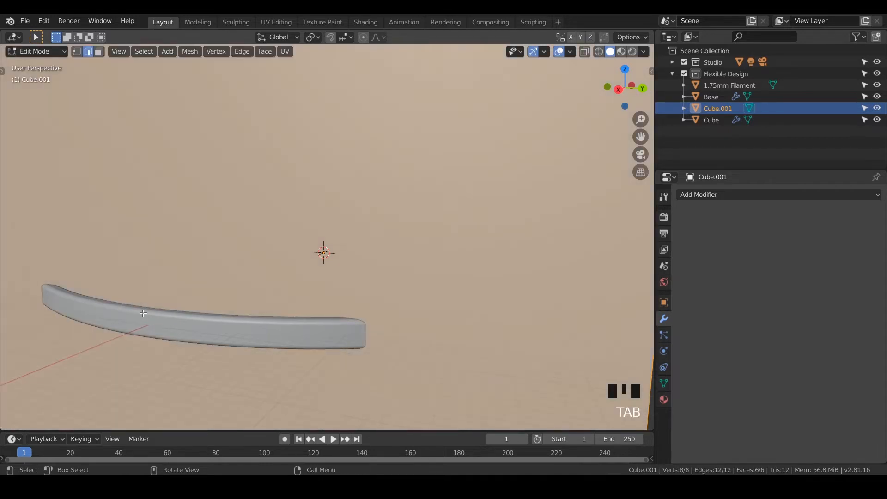
{"action": "scroll", "coordinate": [143, 313], "scroll_direction": "down", "scroll_amount": 3}
{"action": "key", "text": "g"}
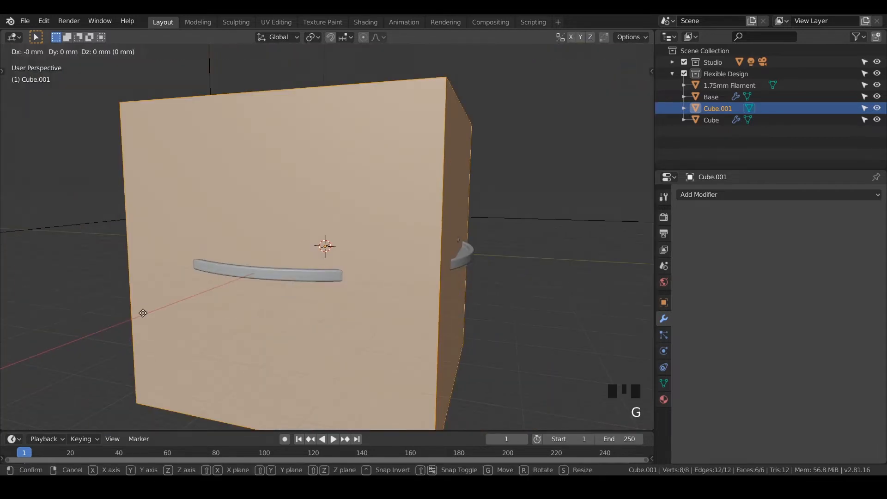
{"action": "key", "text": "z"}
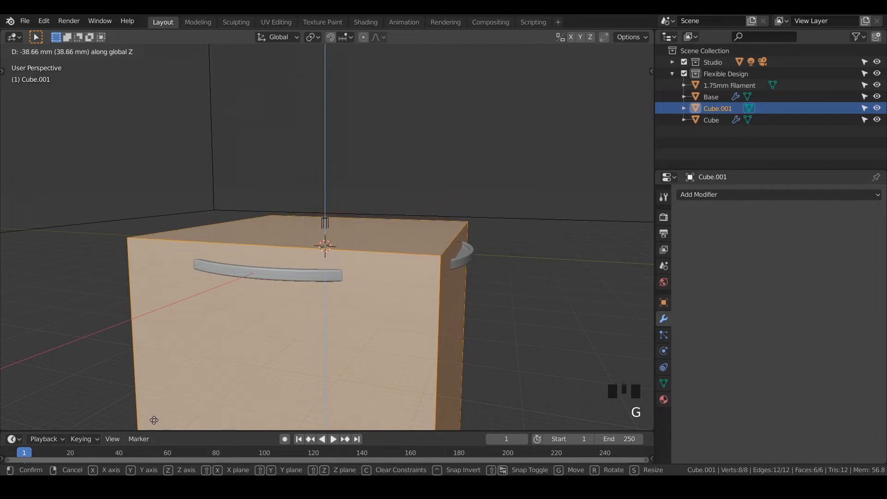
{"action": "left_click", "coordinate": [153, 425]}
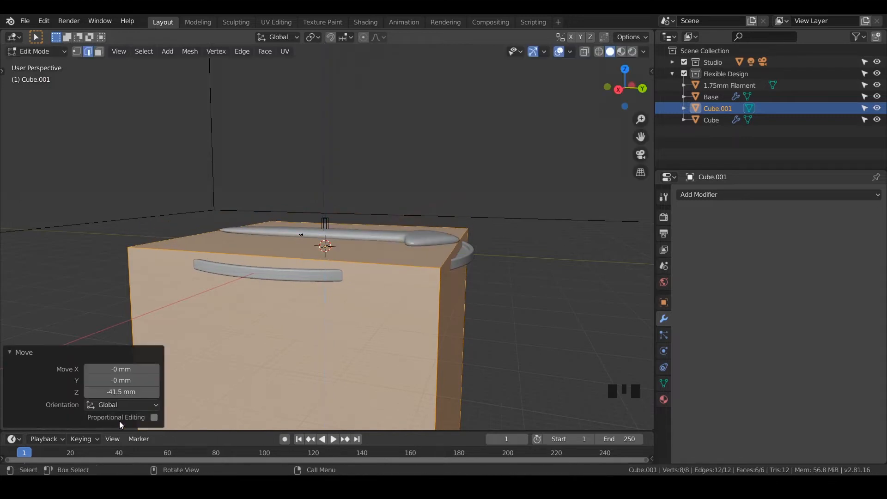
Step: In the right side view, scale the cube uniformly by about 1.025 so it extends past the arrow's tip
{"action": "middle_click", "coordinate": [155, 418]}
{"action": "middle_click_drag", "start_coordinate": [201, 215], "coordinate": [231, 217]}
{"action": "scroll", "coordinate": [250, 227], "scroll_direction": "up", "scroll_amount": 4}
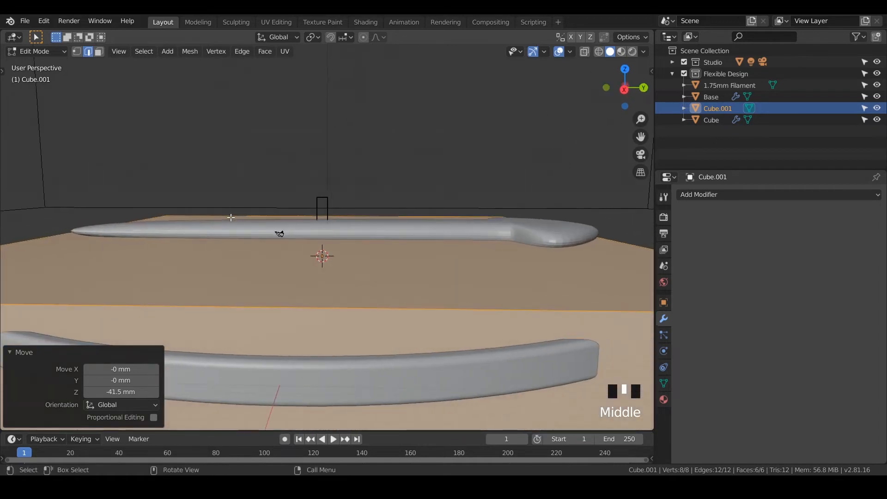
{"action": "key", "text": "KP_3"}
{"action": "scroll", "coordinate": [351, 247], "scroll_direction": "up", "scroll_amount": 3}
{"action": "middle_click_drag", "start_coordinate": [351, 247], "coordinate": [208, 280], "text": "shift"}
{"action": "key", "text": "s"}
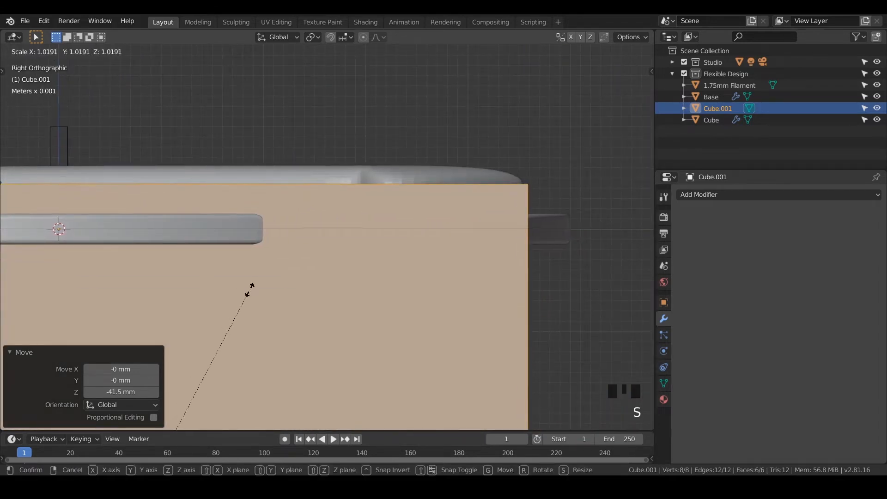
{"action": "left_click", "coordinate": [261, 294]}
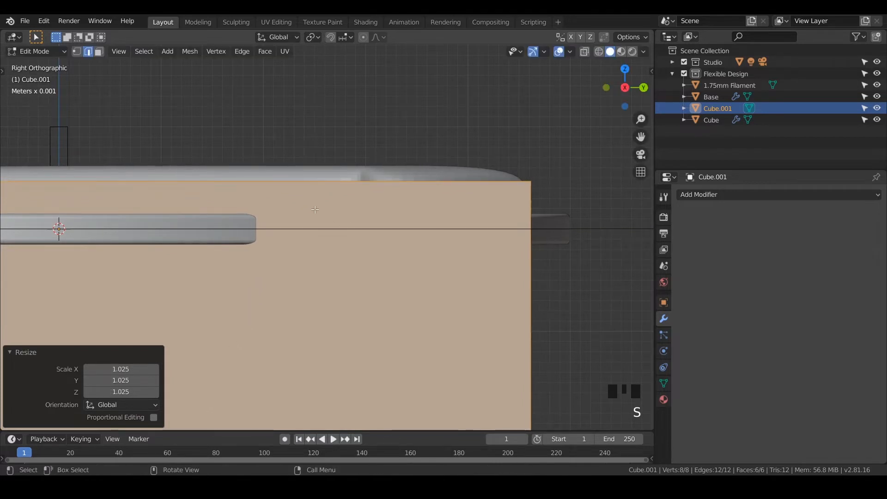
Step: Lower the cube about 0.136 mm along Z to fine-tune its upper face against the arrow, and return to Object Mode
{"action": "key", "text": "g"}
{"action": "key", "text": "z"}
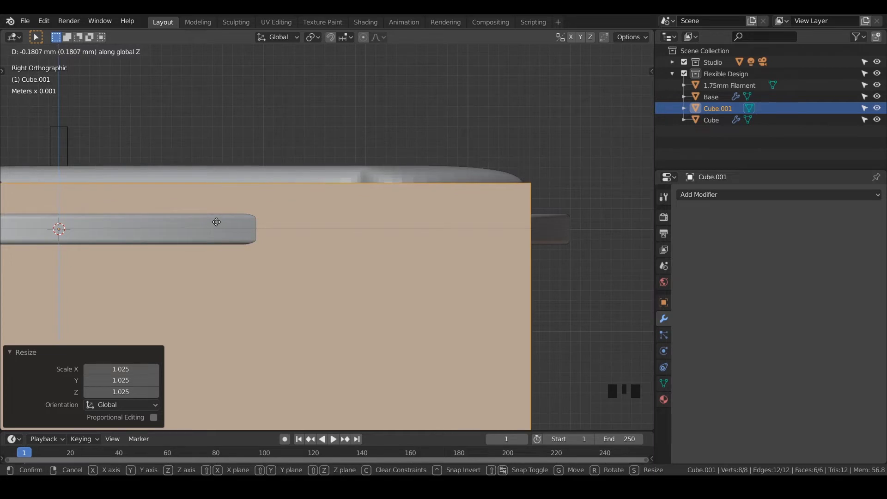
{"action": "left_click", "coordinate": [217, 221]}
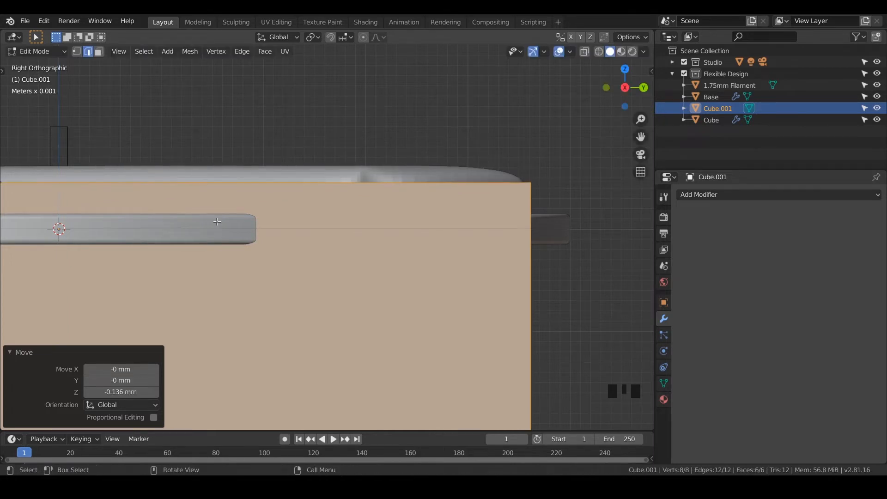
{"action": "middle_click_drag", "start_coordinate": [185, 211], "coordinate": [552, 239], "text": "shift"}
{"action": "key", "text": "Tab"}
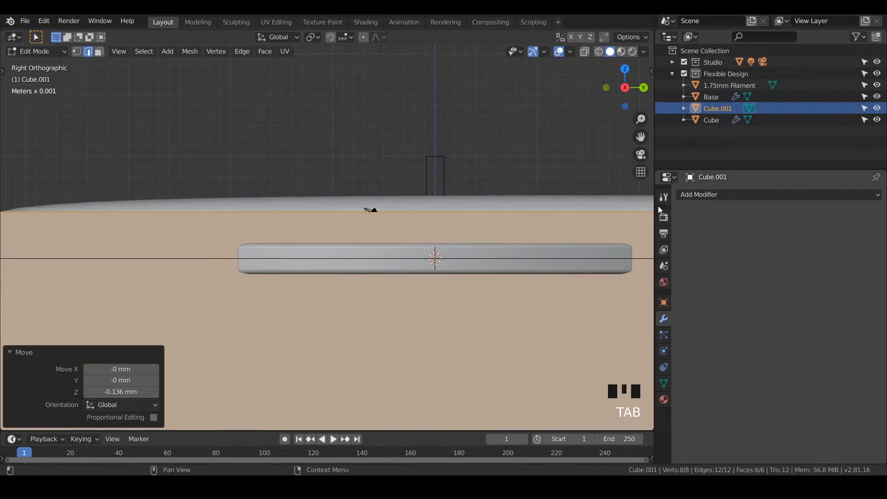
{"action": "key", "text": "Tab"}
Step: Subtract the large cube from the arrow with a Bool Tool difference, keeping the arrow as the active object
{"action": "middle_click_drag", "start_coordinate": [360, 214], "coordinate": [330, 311]}
{"action": "scroll", "coordinate": [360, 307], "scroll_direction": "down", "scroll_amount": 5}
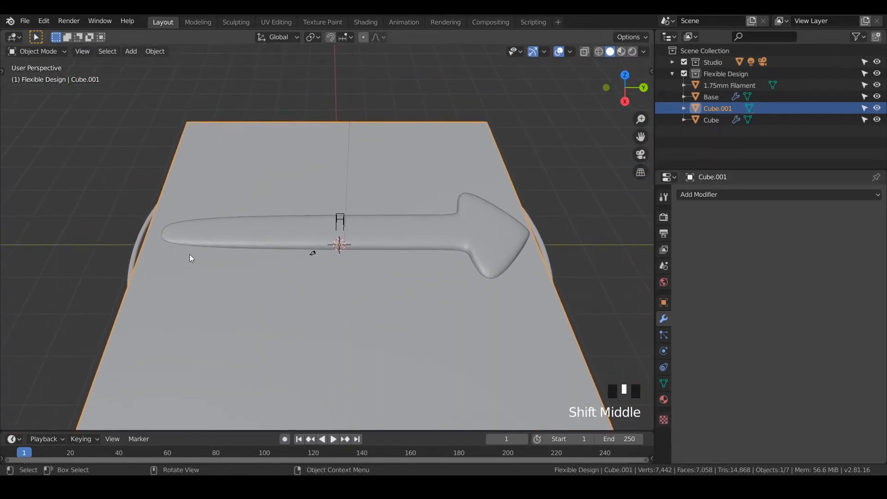
{"action": "left_click", "coordinate": [396, 277]}
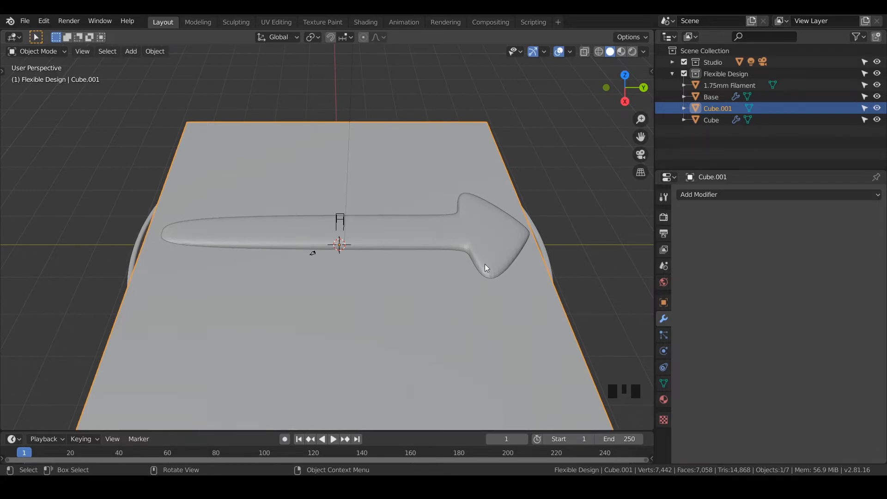
{"action": "left_click", "coordinate": [471, 231], "text": "shift"}
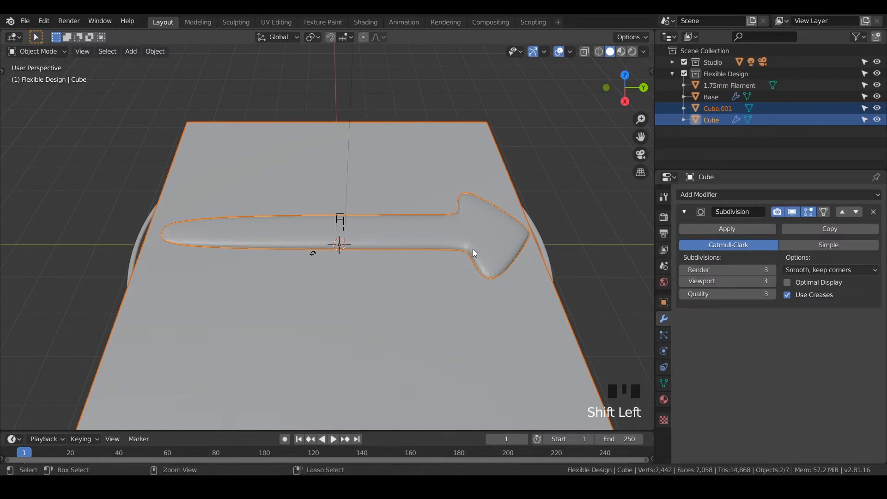
{"action": "key", "text": "ctrl+KP_Subtract"}
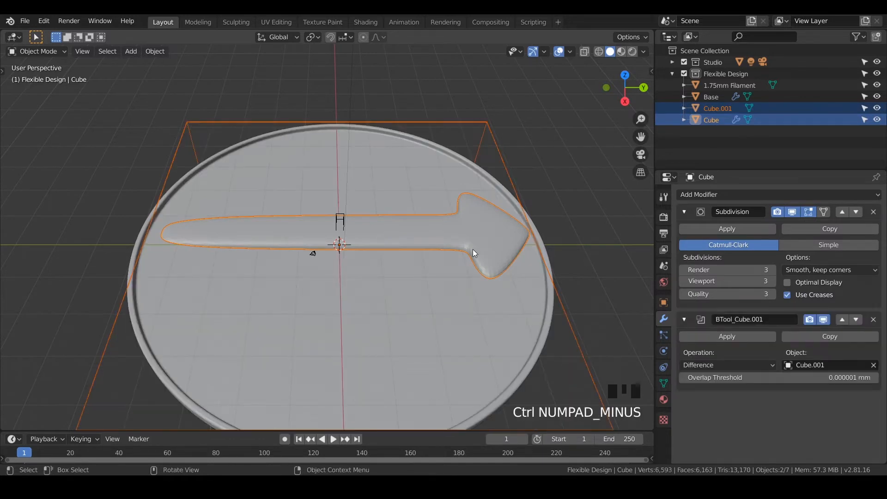
Step: Rename the arrow object from Cube to Arrow in the outliner
{"action": "left_click", "coordinate": [714, 107]}
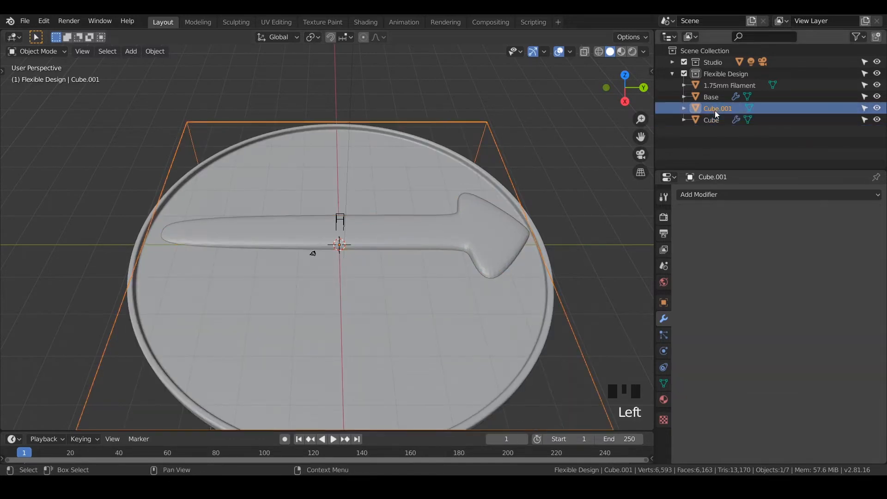
{"action": "left_click", "coordinate": [715, 120]}
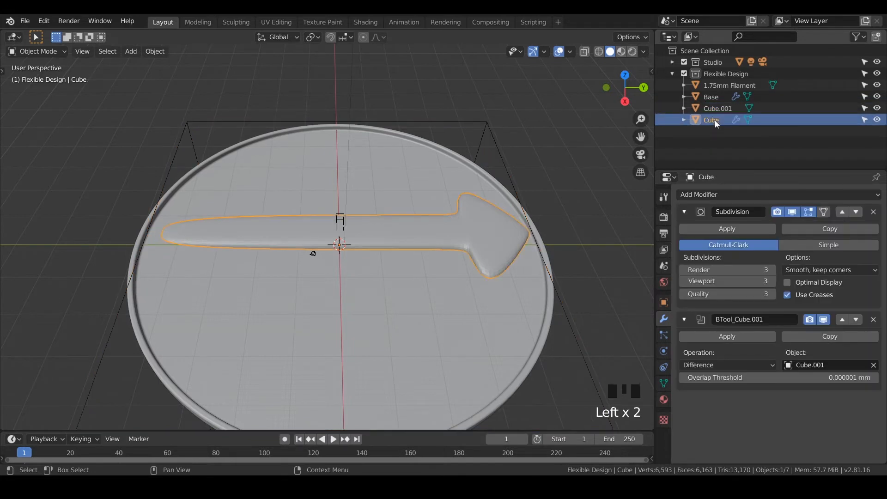
{"action": "left_click", "coordinate": [714, 120]}
{"action": "double_click", "coordinate": [713, 120]}
{"action": "type", "text": "Arrr"}
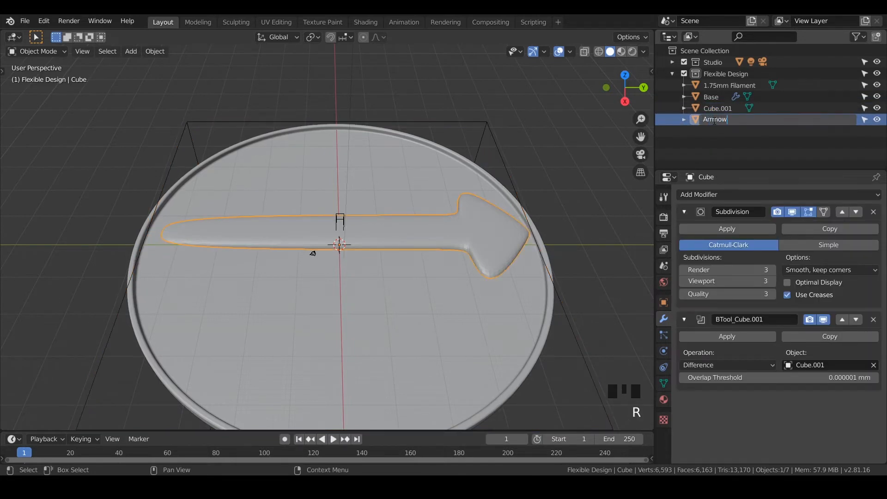
{"action": "type", "text": "ow"}
{"action": "key", "text": "Return"}
{"action": "double_click", "coordinate": [715, 97]}
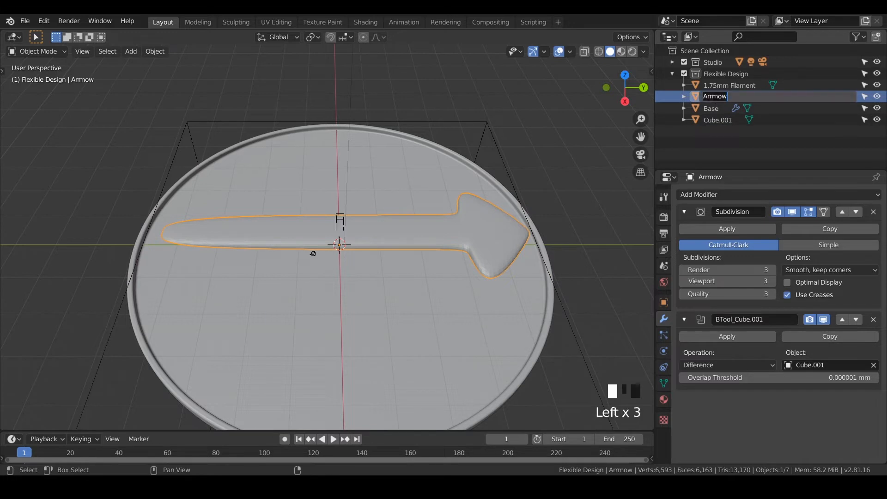
{"action": "type", "text": "Arrow"}
Step: Rename the cutting cube Cube.001 to Arrow_CutBox in the outliner
{"action": "left_click", "coordinate": [715, 121]}
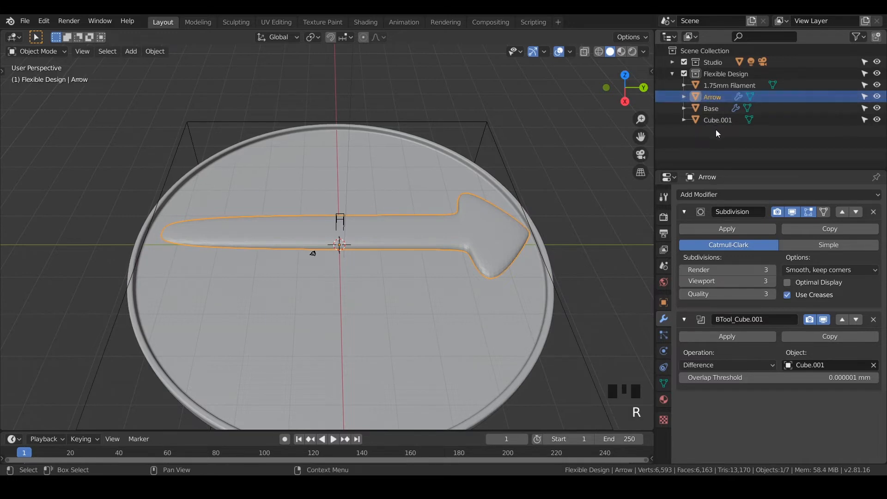
{"action": "left_click", "coordinate": [715, 121]}
{"action": "double_click", "coordinate": [715, 121]}
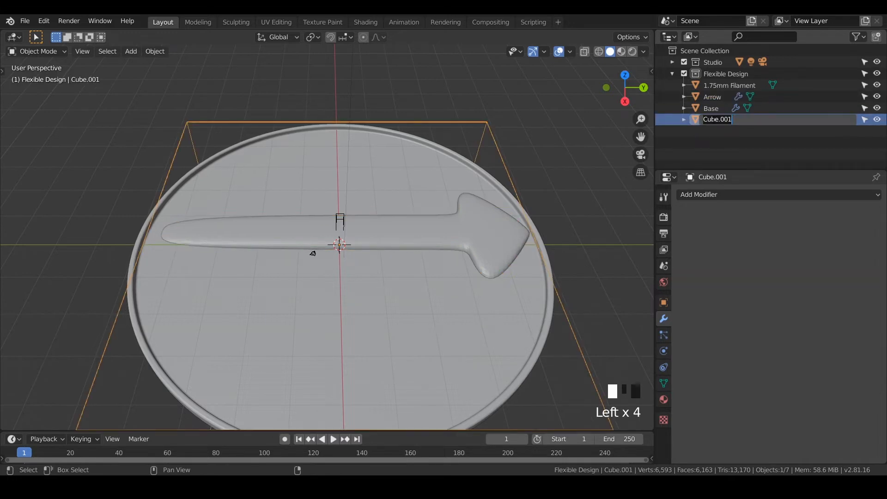
{"action": "type", "text": "Arro"}
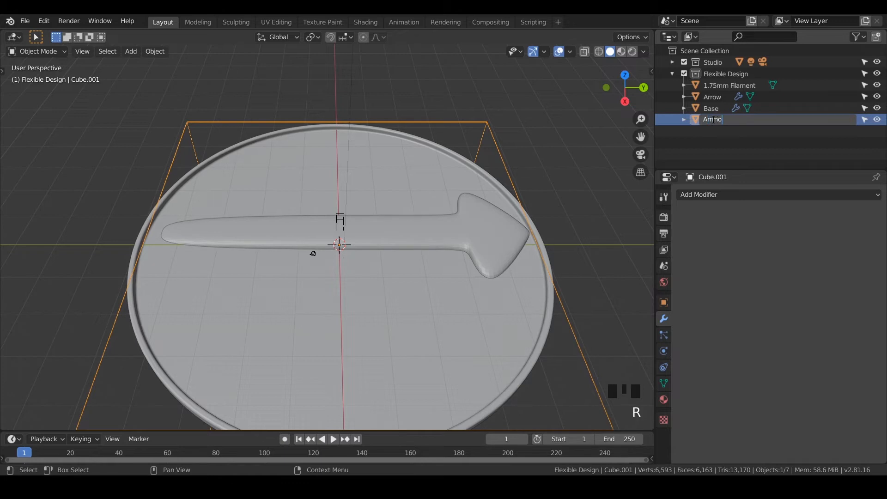
{"action": "key", "text": "BackSpace"}
{"action": "type", "text": "ow"}
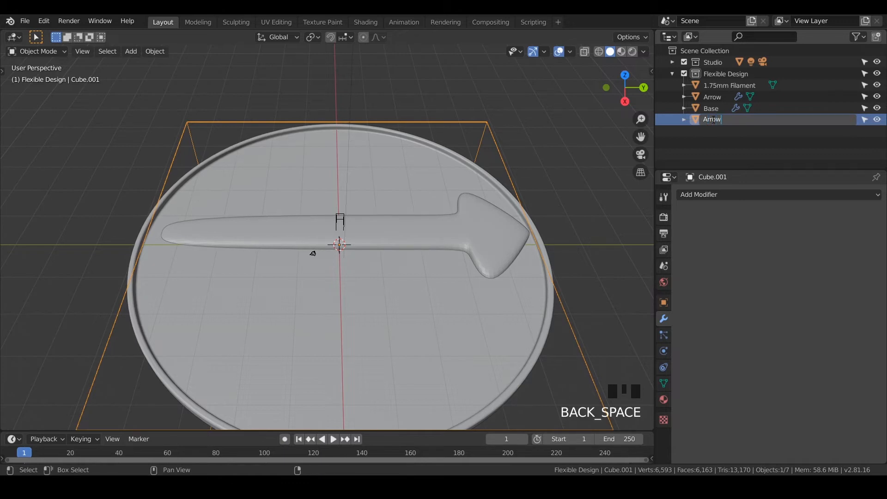
{"action": "type", "text": "_CuttBox"}
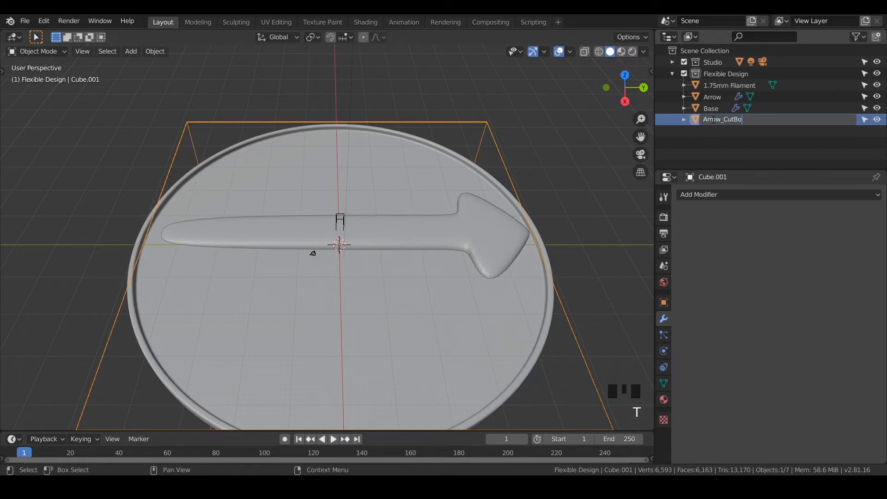
{"action": "key", "text": "Return"}
Step: Make Arrow_CutBox a child of Arrow, expand Arrow's hierarchy in the outliner, and select the Arrow object
{"action": "left_click_drag", "start_coordinate": [713, 108], "coordinate": [714, 99]}
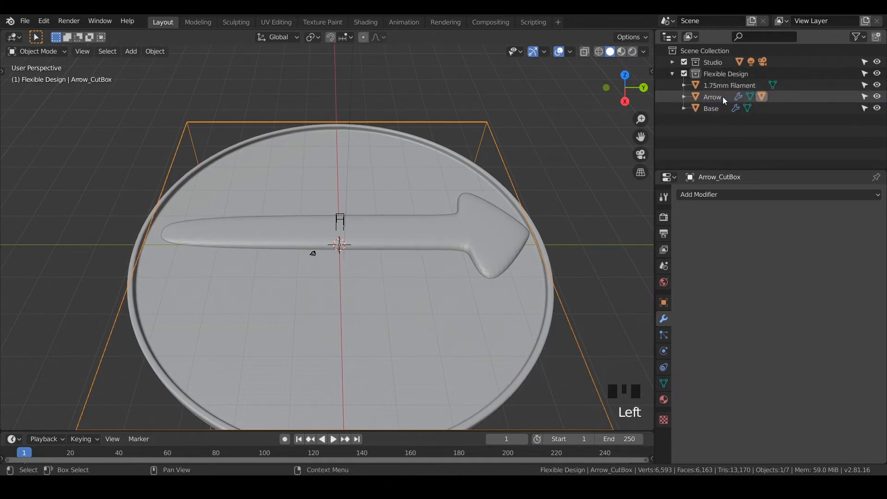
{"action": "left_click", "coordinate": [685, 96]}
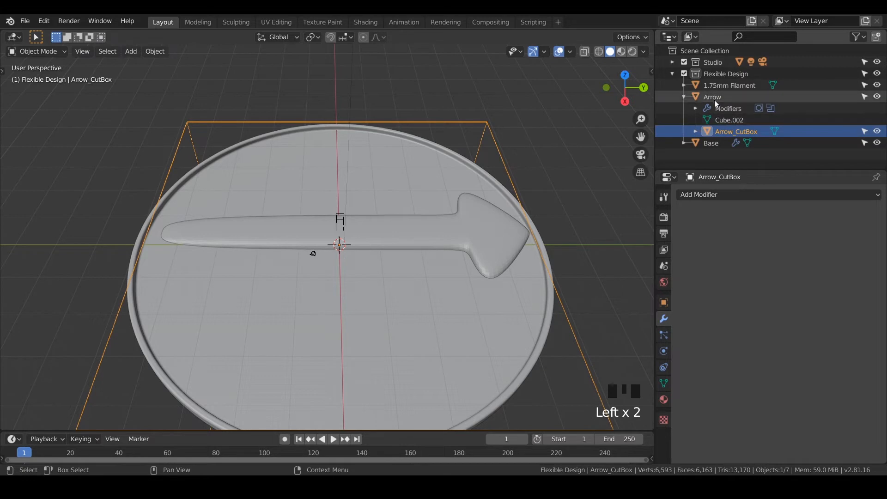
{"action": "left_click", "coordinate": [715, 99]}
Step: Try moving the Arrow freely above the base to test how its parented cut box behaves
{"action": "middle_click_drag", "start_coordinate": [409, 254], "coordinate": [401, 202]}
{"action": "scroll", "coordinate": [403, 206], "scroll_direction": "up", "scroll_amount": 2}
{"action": "left_click", "coordinate": [415, 221]}
{"action": "key", "text": "g"}
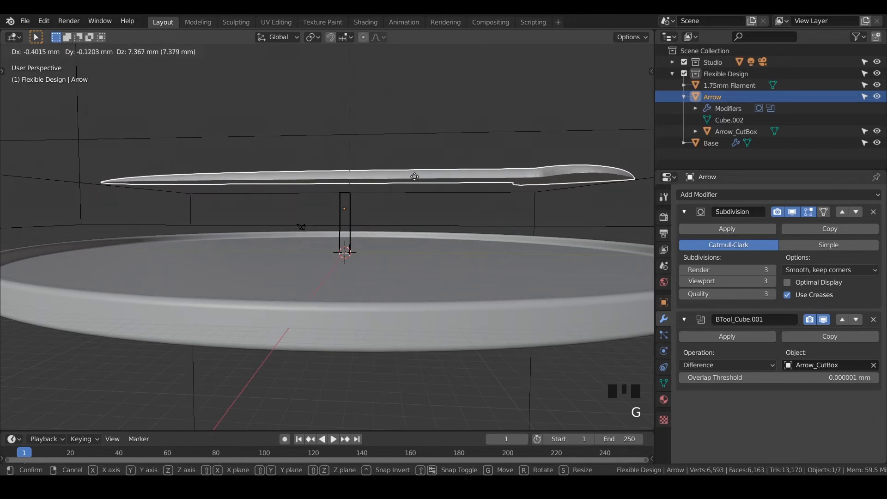
{"action": "left_click", "coordinate": [402, 238]}
{"action": "middle_click_drag", "start_coordinate": [433, 229], "coordinate": [426, 277]}
{"action": "scroll", "coordinate": [426, 273], "scroll_direction": "down", "scroll_amount": 2}
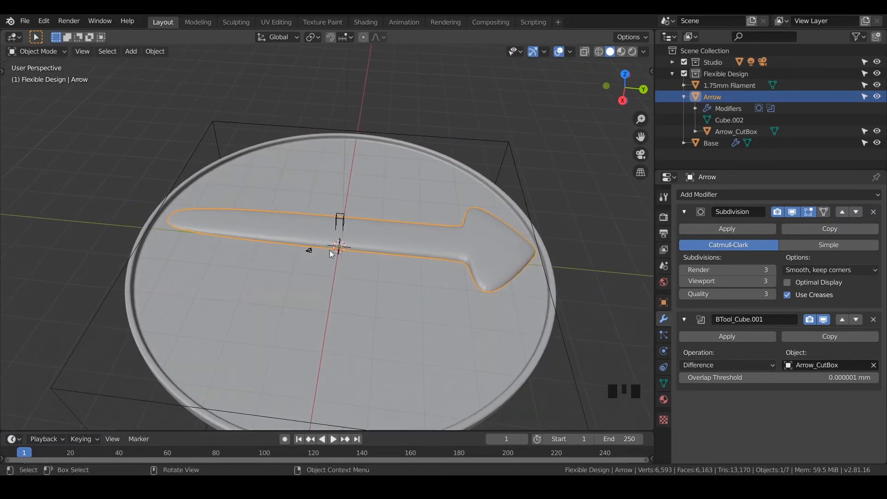
Step: In Edit Mode, add one loop cut across the arrow's shaft and slide it toward the tail with a factor of about -0.539
{"action": "middle_click_drag", "start_coordinate": [309, 314], "coordinate": [176, 237]}
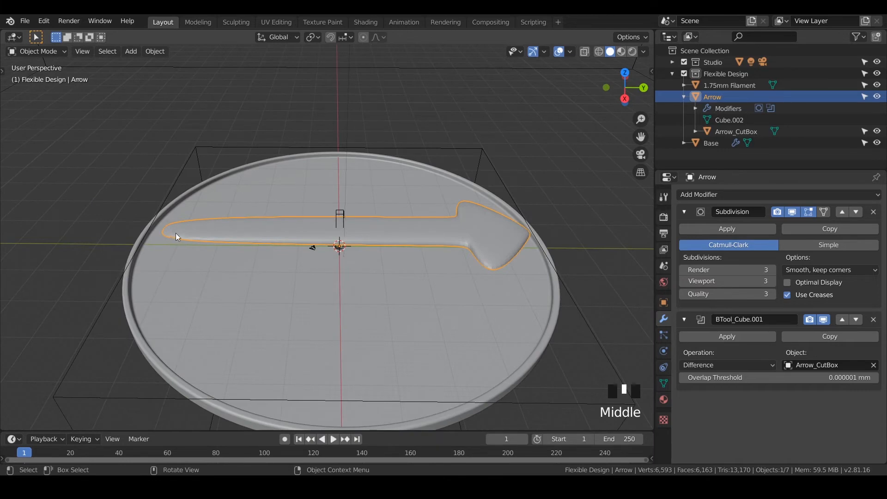
{"action": "key", "text": "Tab"}
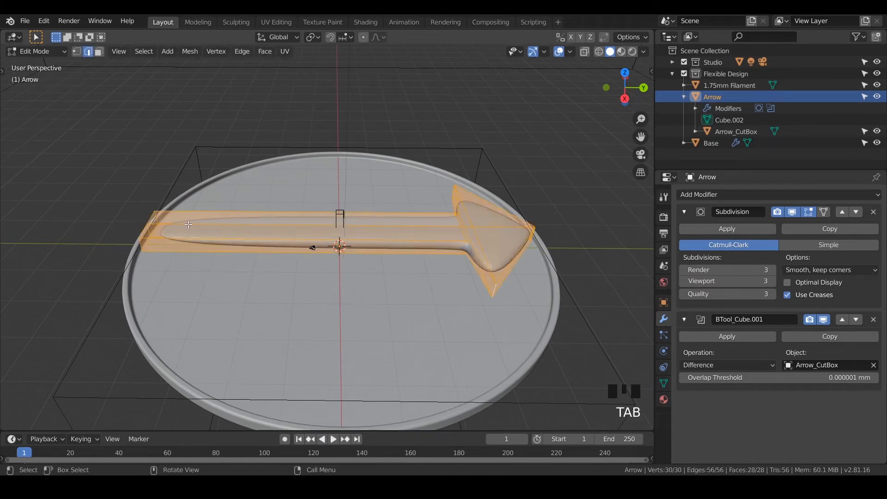
{"action": "middle_click_drag", "start_coordinate": [176, 228], "coordinate": [280, 266], "text": "shift"}
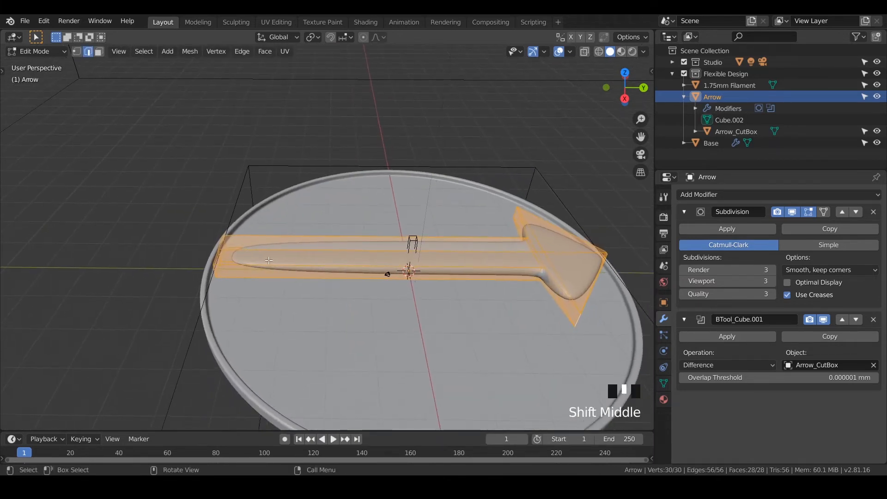
{"action": "key", "text": "ctrl+r"}
{"action": "left_click", "coordinate": [311, 261]}
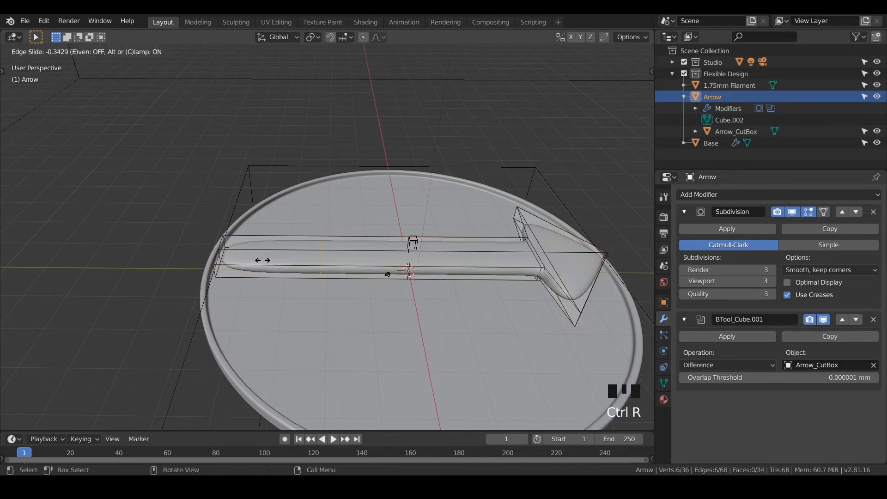
{"action": "left_click", "coordinate": [229, 265]}
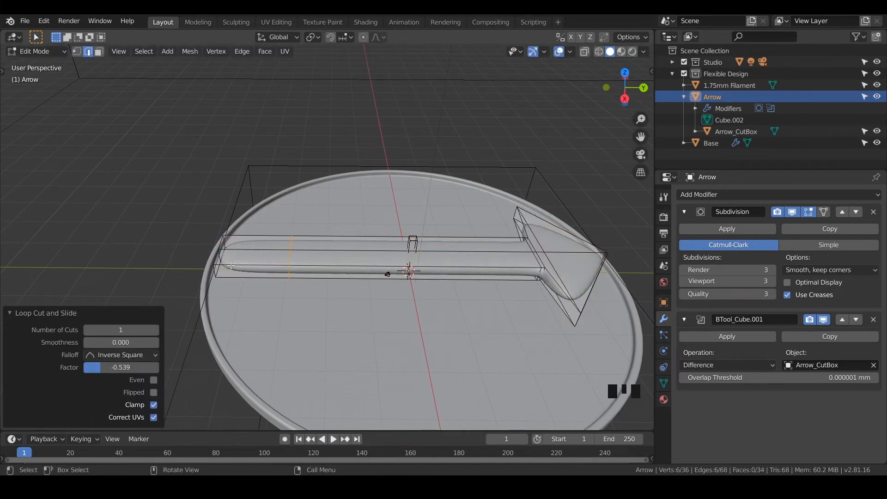
Step: Inset the two upper faces between the new loop and the arrow's tail end by about 2.426 mm
{"action": "middle_click_drag", "start_coordinate": [231, 266], "coordinate": [333, 309]}
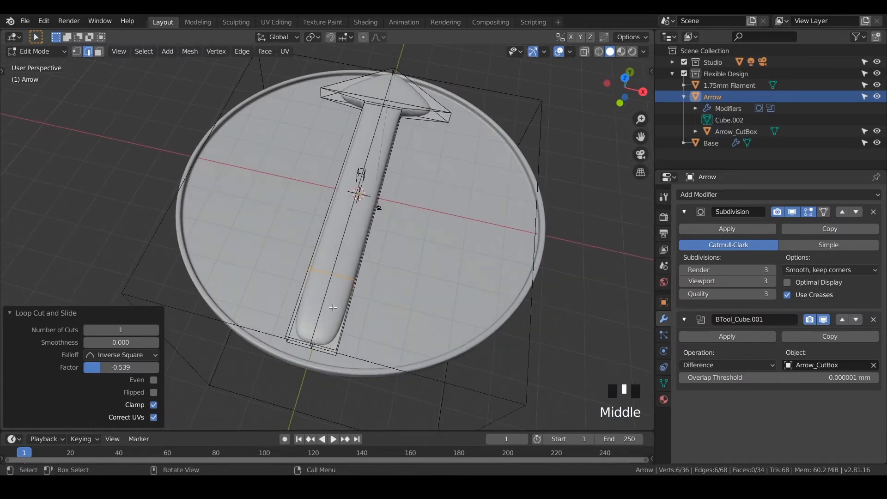
{"action": "key", "text": "3"}
{"action": "left_click", "coordinate": [336, 308]}
{"action": "left_click", "coordinate": [318, 306], "text": "shift"}
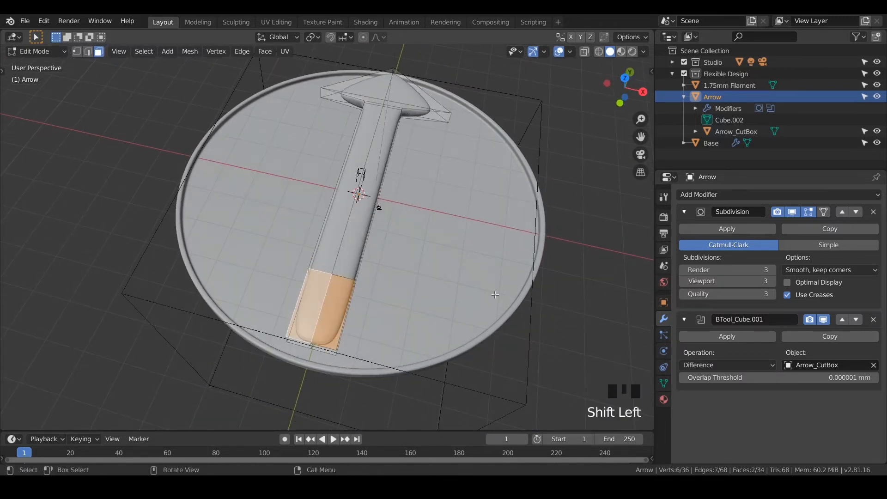
{"action": "key", "text": "i"}
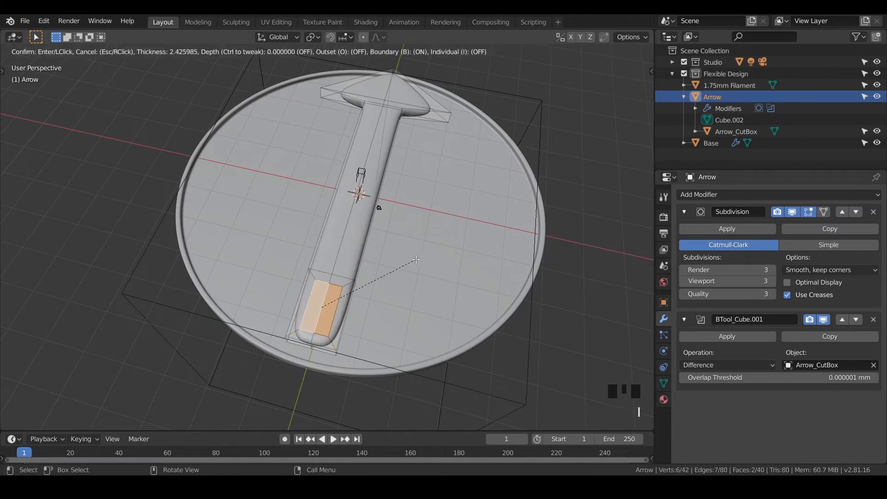
{"action": "left_click", "coordinate": [417, 260]}
Step: Extrude the inset tail faces 8 mm upward to form a raised grip
{"action": "middle_click_drag", "start_coordinate": [417, 260], "coordinate": [289, 244]}
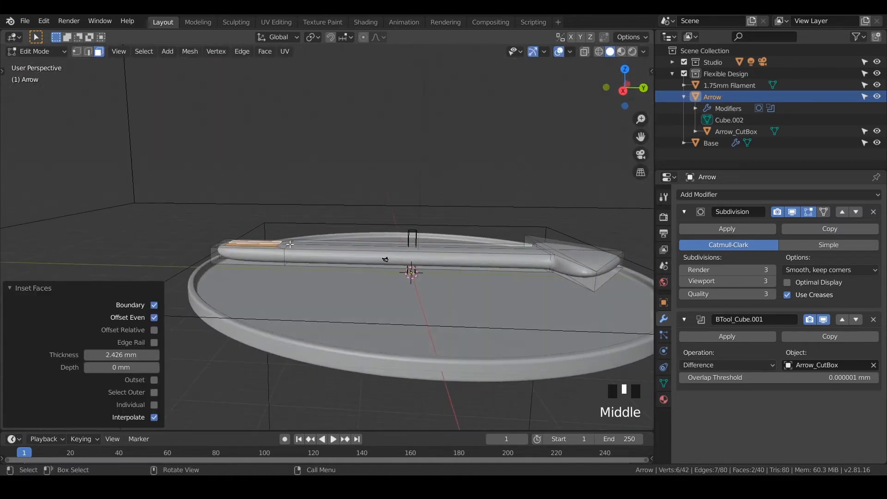
{"action": "key", "text": "e"}
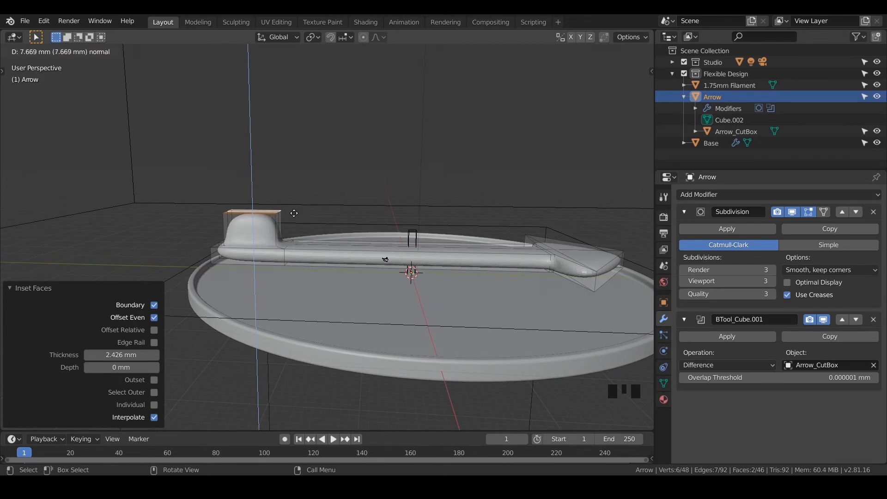
{"action": "key", "text": "8"}
{"action": "key", "text": "Return"}
Step: Taper the grip by scaling its top faces to about 0.747 along Y and 0.545 along X
{"action": "key", "text": "s"}
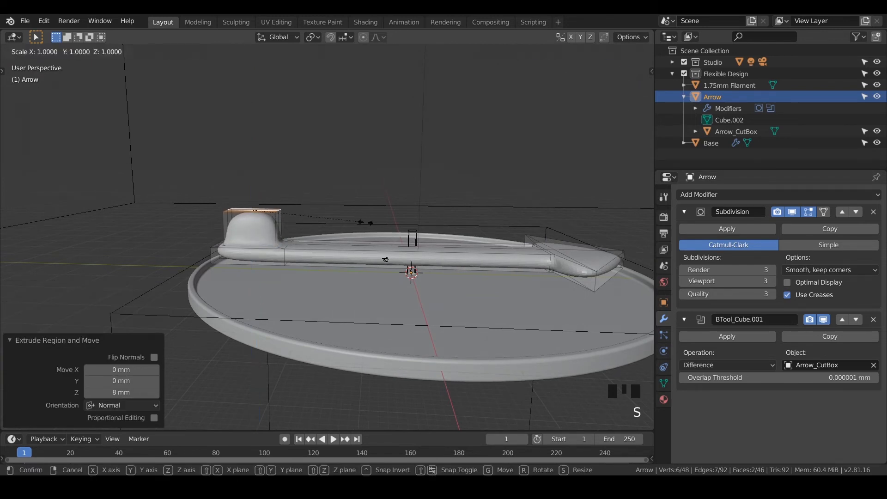
{"action": "key", "text": "y"}
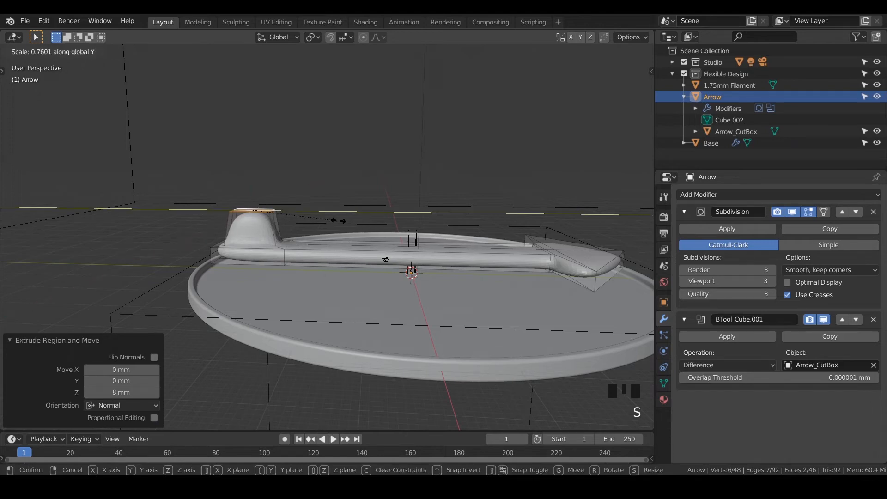
{"action": "left_click", "coordinate": [385, 259]}
{"action": "middle_click_drag", "start_coordinate": [386, 261], "coordinate": [392, 270]}
{"action": "key", "text": "s"}
{"action": "key", "text": "x"}
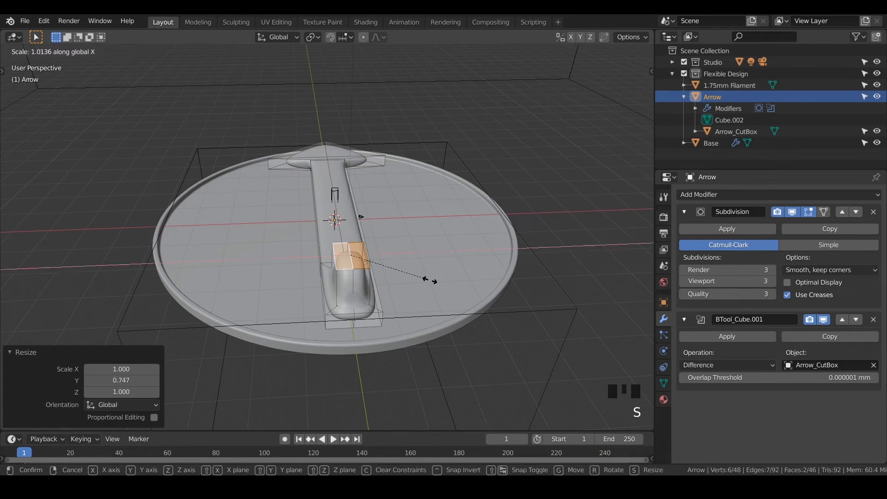
{"action": "left_click", "coordinate": [393, 272]}
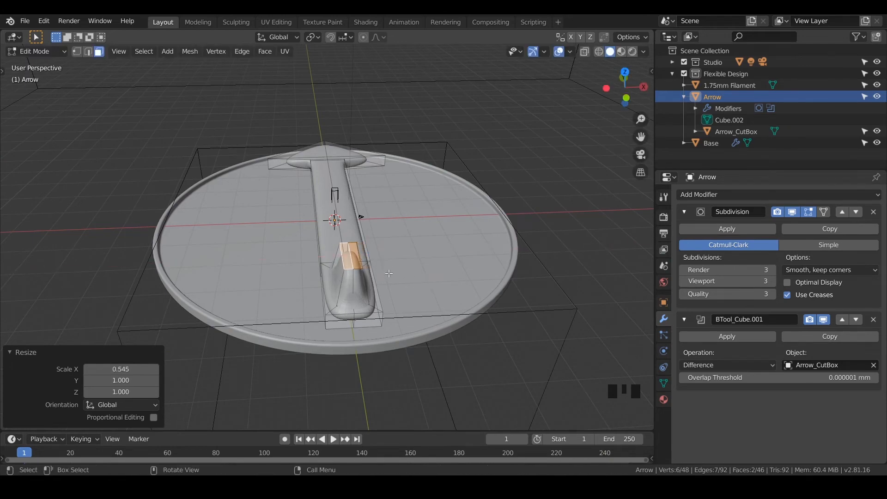
Step: Lower the grip's top faces about 0.359 mm along Z
{"action": "key", "text": "g"}
{"action": "key", "text": "z"}
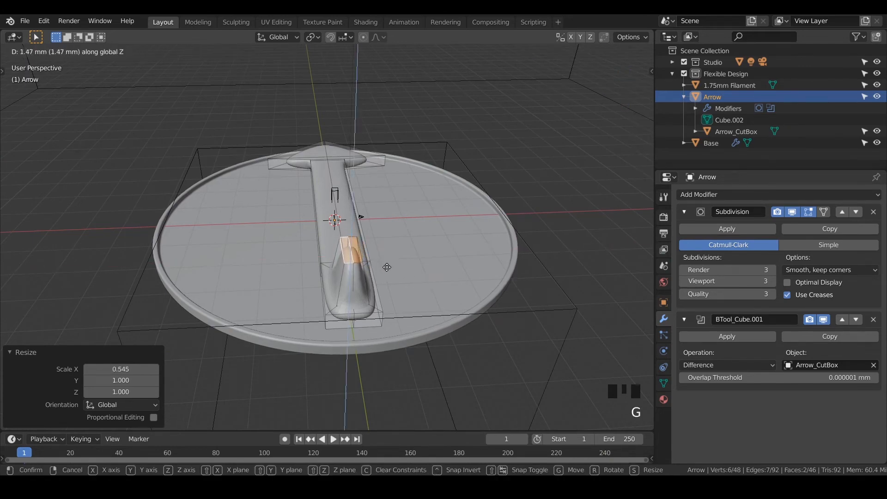
{"action": "left_click", "coordinate": [388, 273]}
{"action": "middle_click_drag", "start_coordinate": [366, 305], "coordinate": [251, 277]}
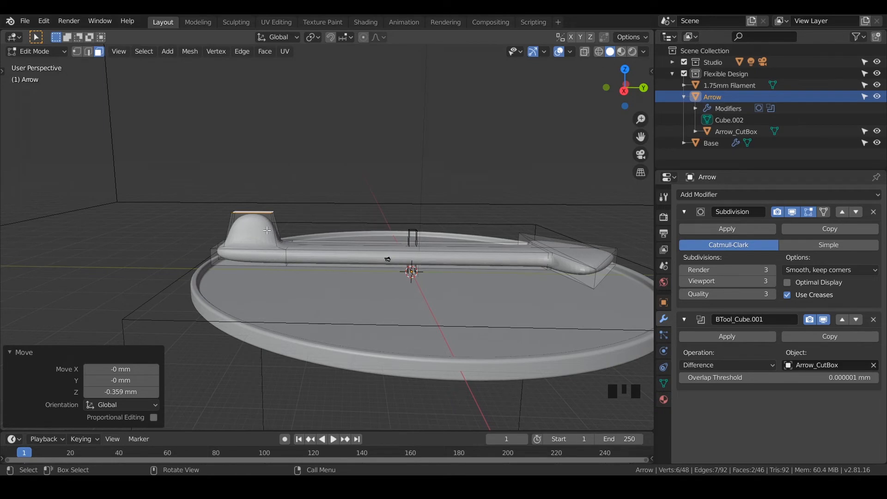
{"action": "middle_click_drag", "start_coordinate": [300, 297], "coordinate": [305, 226]}
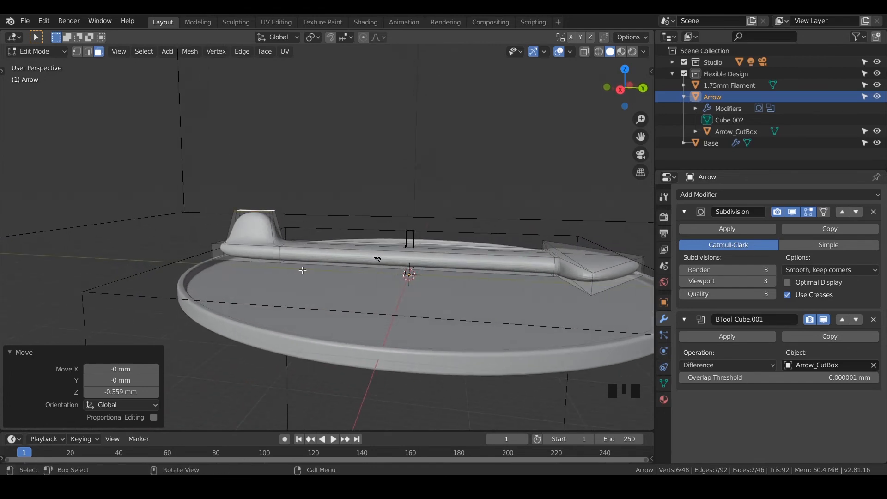
{"action": "key", "text": "Tab"}
{"action": "middle_click_drag", "start_coordinate": [310, 259], "coordinate": [288, 296]}
{"action": "key", "text": "Tab"}
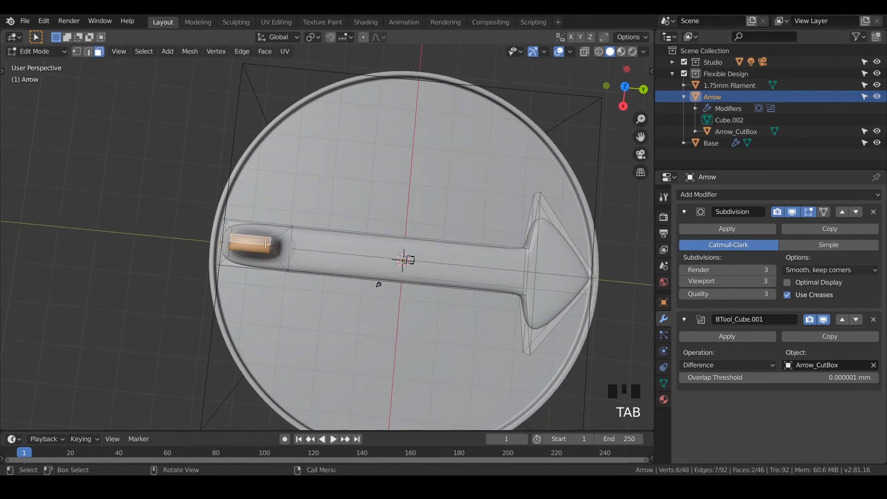
Step: Move the arrow's whole tail end, including the grip and its underside, 2.91 mm along global Y
{"action": "left_click", "coordinate": [584, 51]}
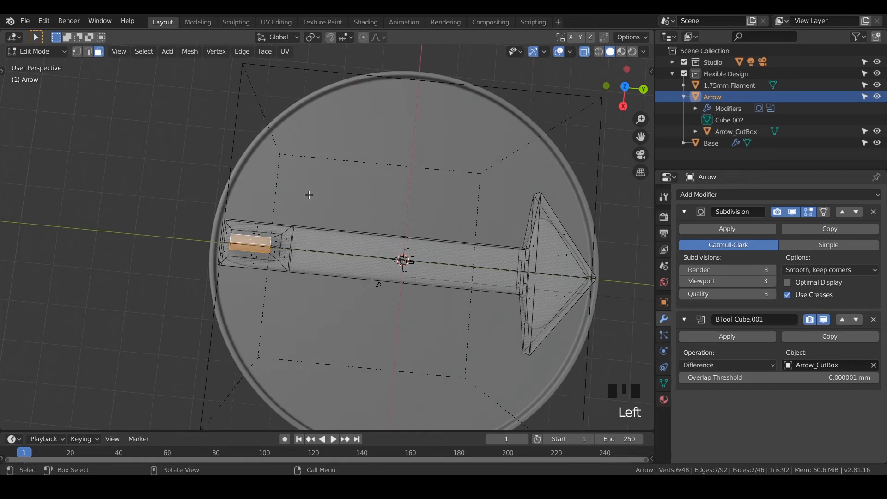
{"action": "left_click_drag", "start_coordinate": [309, 195], "coordinate": [193, 311]}
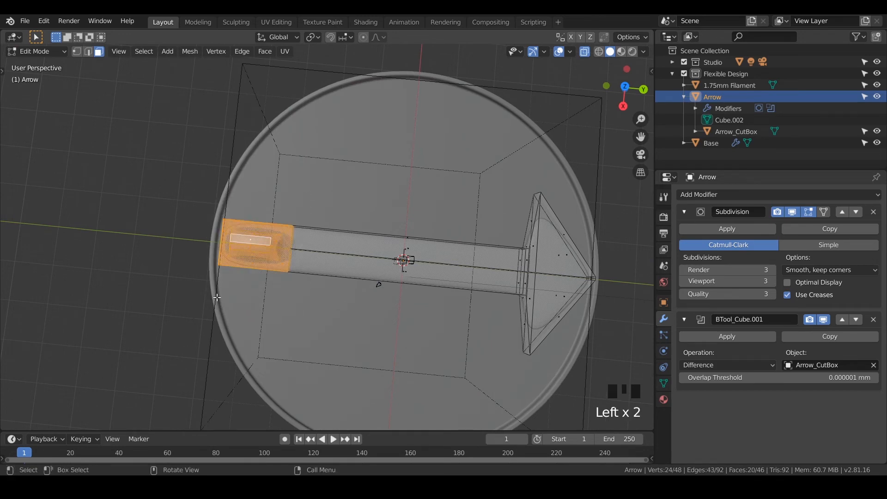
{"action": "key", "text": "g"}
{"action": "key", "text": "y"}
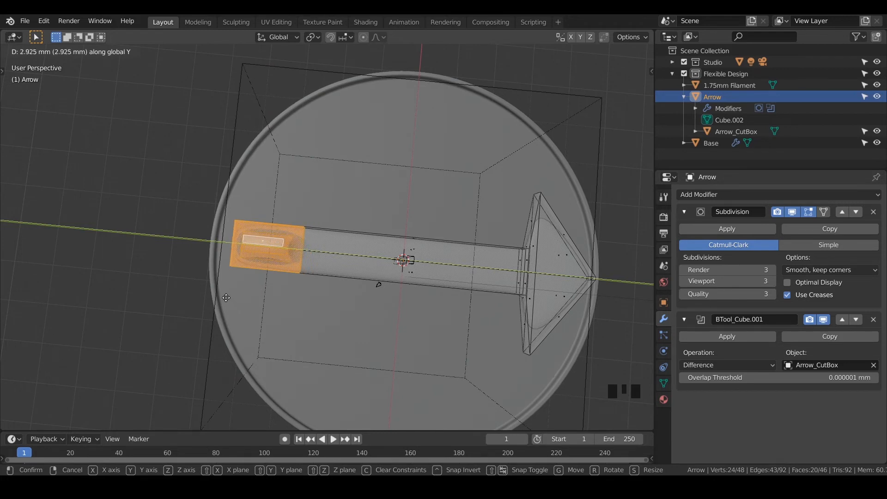
{"action": "left_click", "coordinate": [228, 297]}
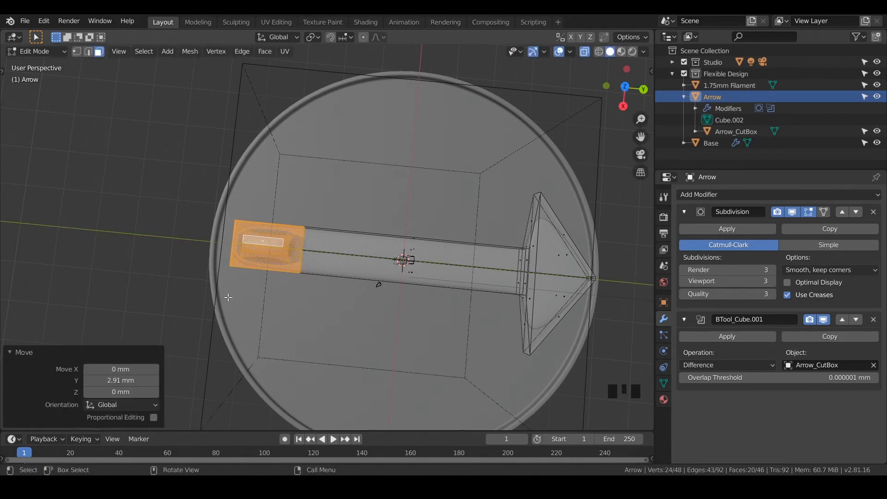
Step: Return to Object Mode with X-ray turned off and save the file
{"action": "key", "text": "z"}
{"action": "left_click", "coordinate": [311, 307]}
{"action": "middle_click_drag", "start_coordinate": [311, 308], "coordinate": [314, 227]}
{"action": "key", "text": "Tab"}
{"action": "left_click", "coordinate": [585, 52]}
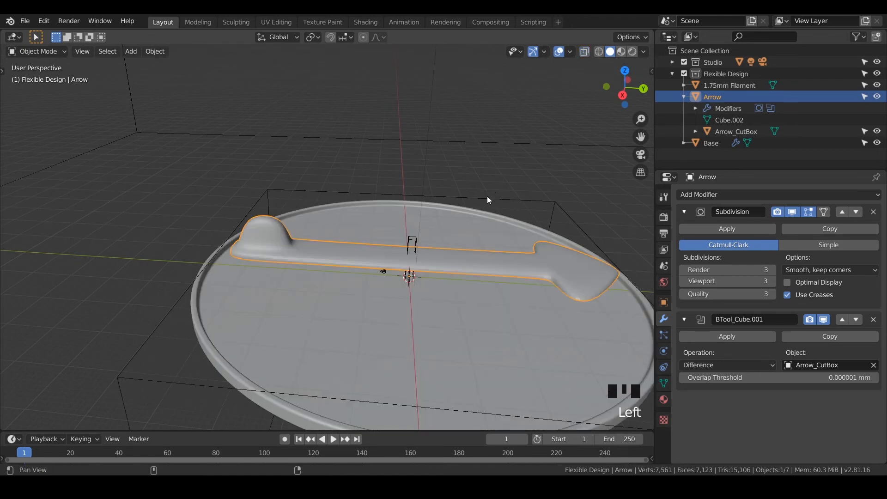
{"action": "middle_click_drag", "start_coordinate": [486, 196], "coordinate": [410, 130], "text": "shift"}
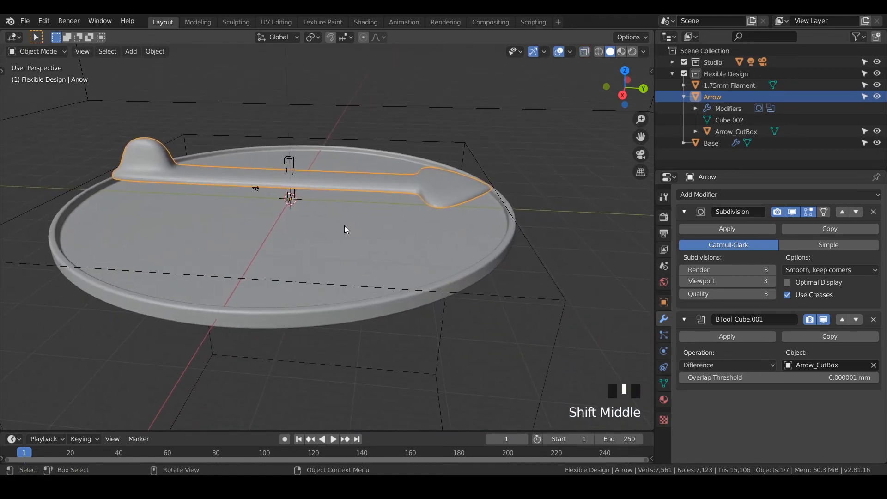
{"action": "key", "text": "ctrl+s"}
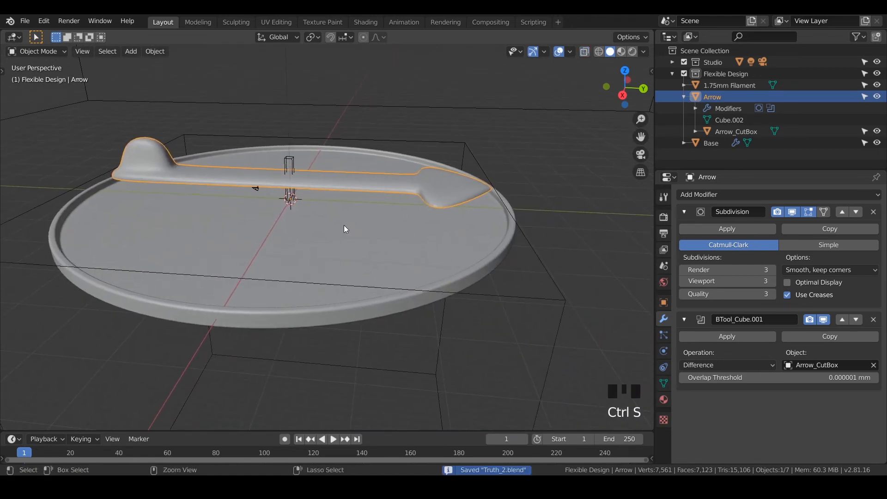
Step: Assign the existing orange-red Material.001 to the arrow in the Shading workspace
{"action": "left_click", "coordinate": [362, 23]}
{"action": "scroll", "coordinate": [392, 207], "scroll_direction": "down", "scroll_amount": 11}
{"action": "scroll", "coordinate": [393, 207], "scroll_direction": "up", "scroll_amount": 1}
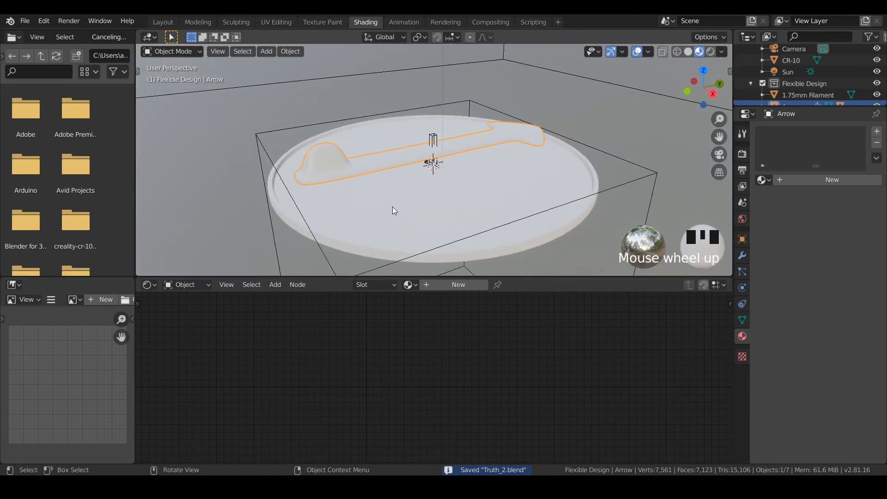
{"action": "left_click", "coordinate": [398, 157]}
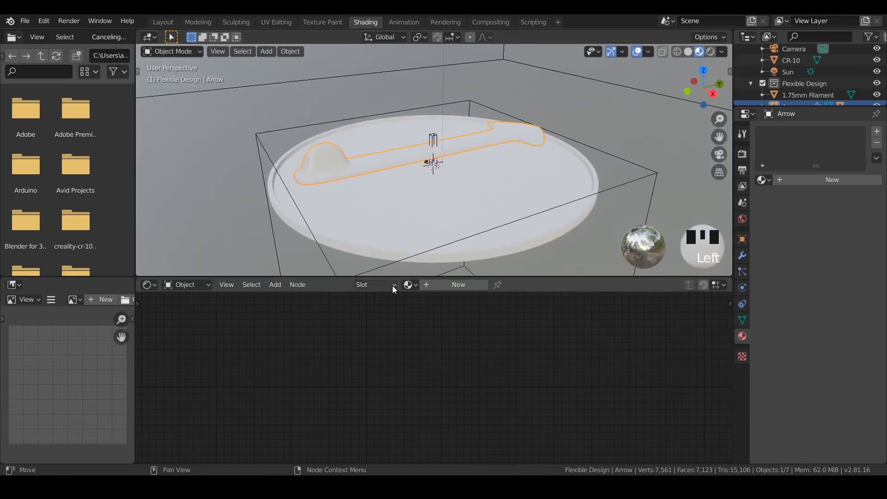
{"action": "left_click", "coordinate": [414, 286]}
{"action": "left_click", "coordinate": [418, 312]}
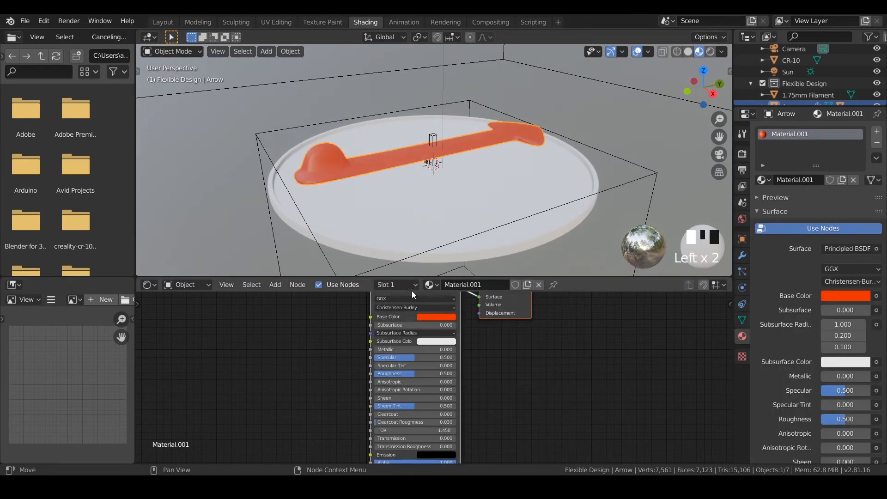
Step: Return to the Layout workspace with the base selected and save the file
{"action": "left_click", "coordinate": [437, 208]}
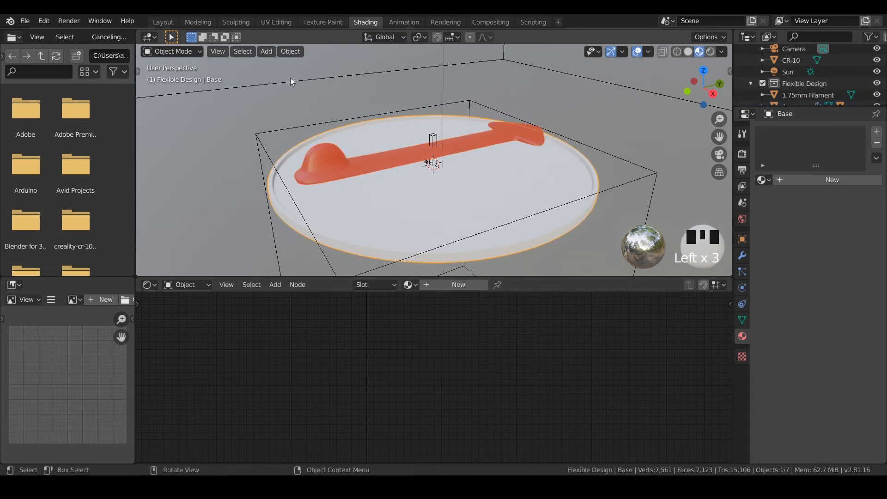
{"action": "left_click", "coordinate": [174, 21]}
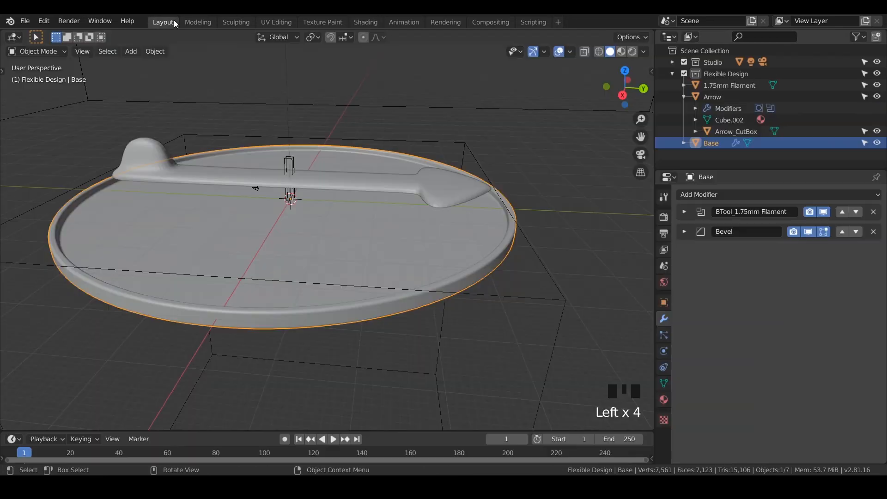
{"action": "key", "text": "ctrl+s"}
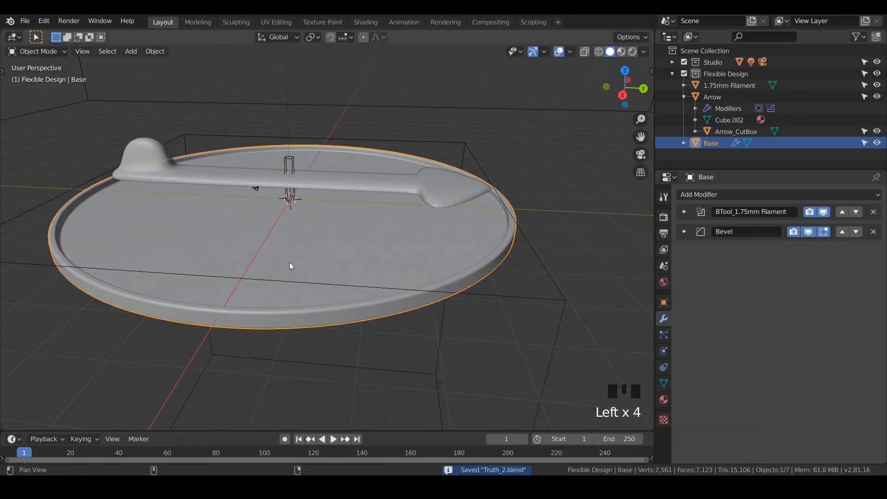
Step: Parent the Arrow object to the Base object
{"action": "middle_click_drag", "start_coordinate": [289, 261], "coordinate": [316, 275], "text": "shift"}
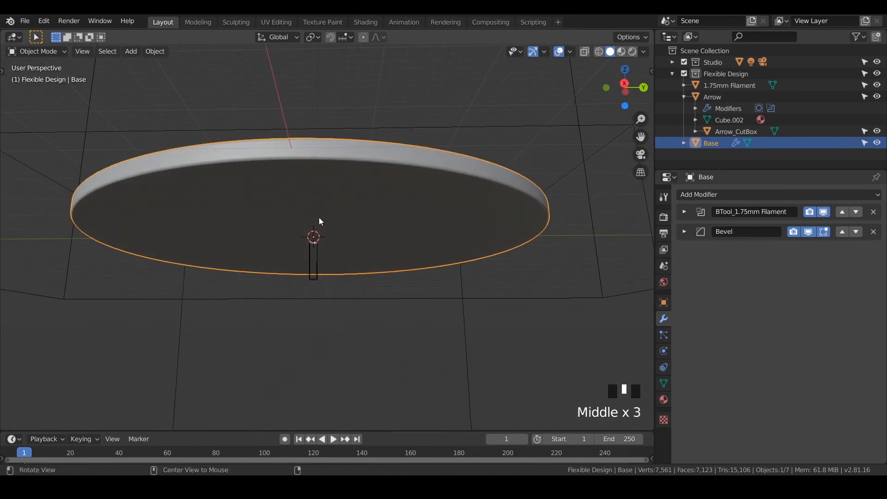
{"action": "middle_click_drag", "start_coordinate": [320, 220], "coordinate": [326, 273]}
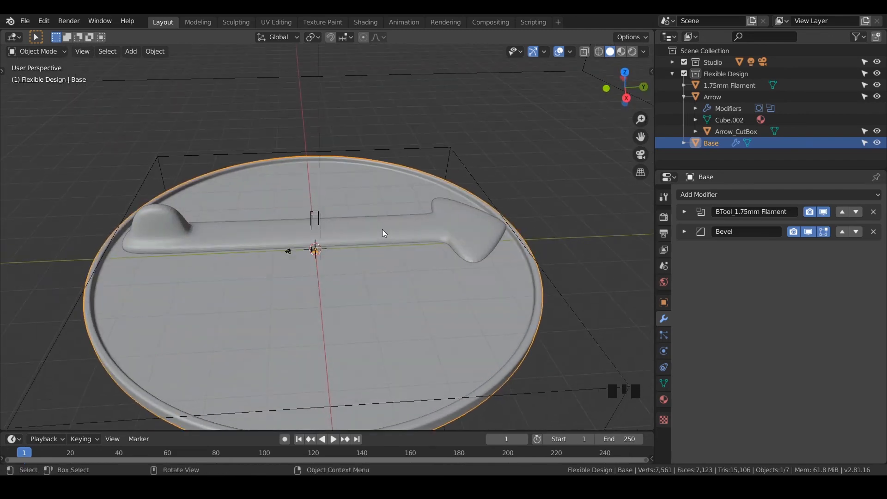
{"action": "middle_click_drag", "start_coordinate": [381, 232], "coordinate": [354, 291]}
{"action": "left_click", "coordinate": [717, 152]}
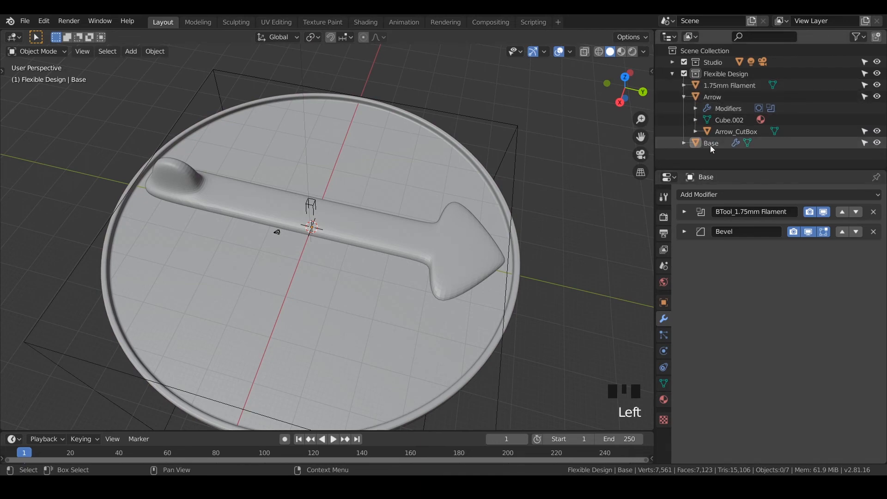
{"action": "left_click", "coordinate": [714, 98]}
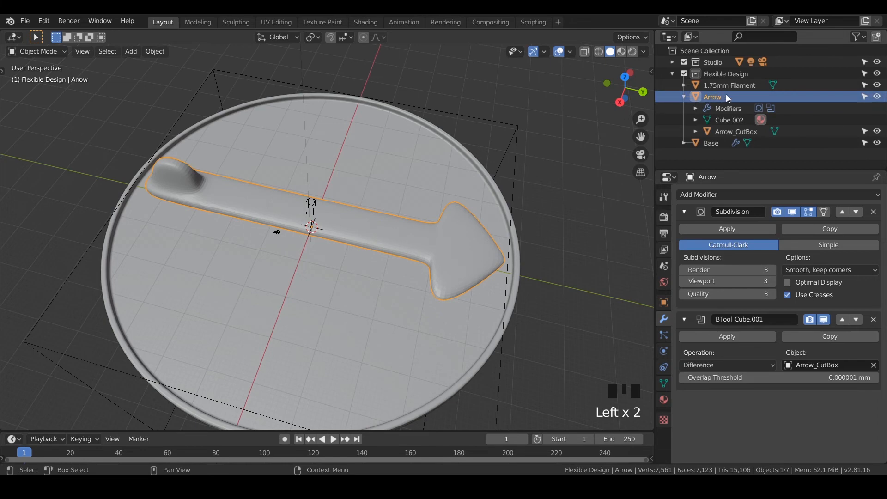
{"action": "left_click_drag", "start_coordinate": [713, 100], "coordinate": [708, 146]}
Step: Select the base and try moving it to check that the arrow follows, cancelling the move
{"action": "left_click", "coordinate": [713, 98]}
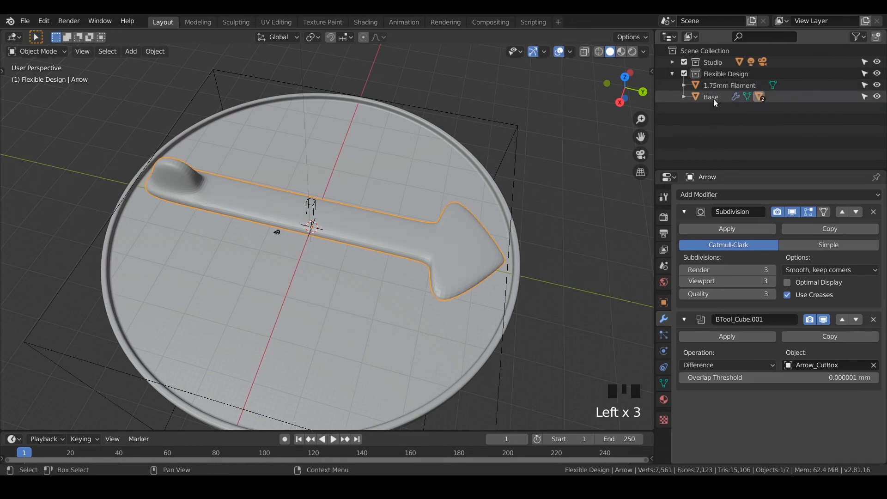
{"action": "middle_click_drag", "start_coordinate": [546, 176], "coordinate": [527, 165]}
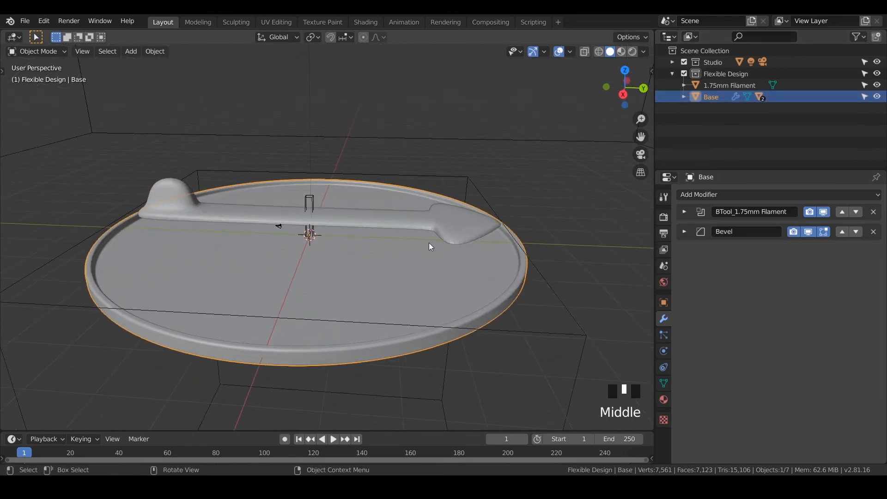
{"action": "key", "text": "g"}
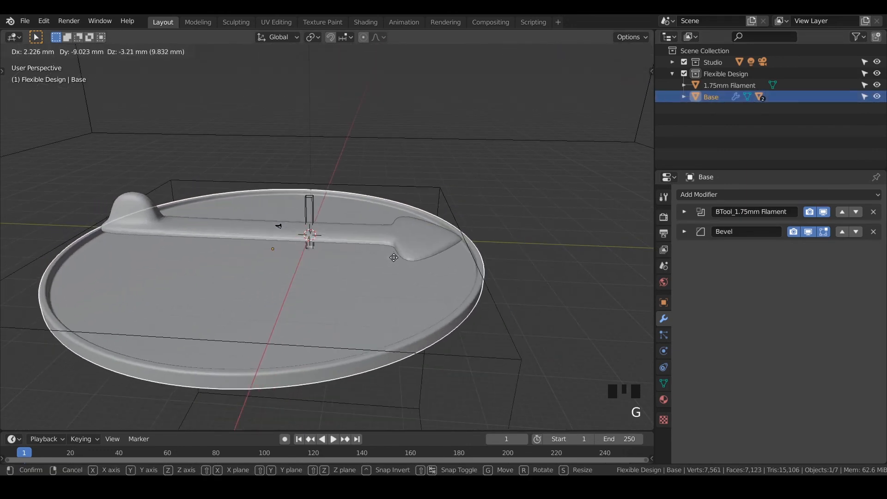
{"action": "right_click", "coordinate": [376, 299]}
{"action": "middle_click_drag", "start_coordinate": [364, 281], "coordinate": [337, 298]}
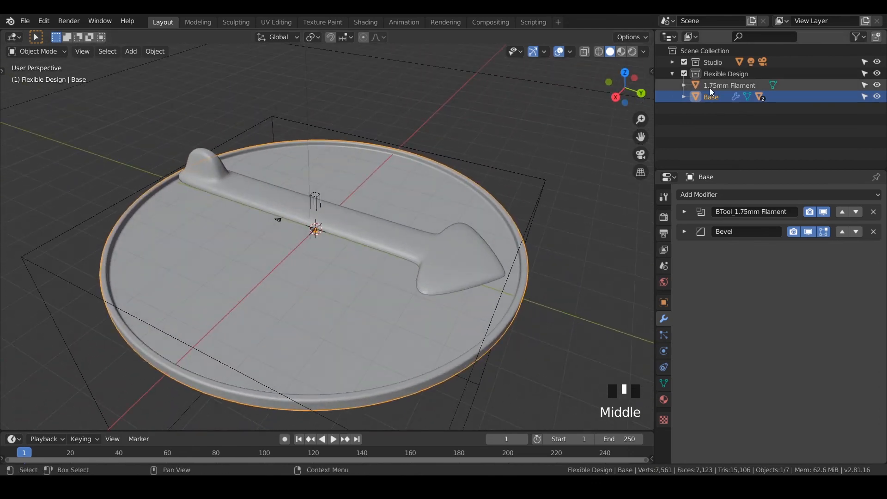
Step: Parent the 1.75mm Filament object to the Base and check the Base's child hierarchy
{"action": "mouse_move", "coordinate": [712, 87]}
{"action": "left_mouse_down"}
{"action": "mouse_move", "coordinate": [719, 85]}
{"action": "mouse_move", "coordinate": [711, 97]}
{"action": "left_mouse_up"}
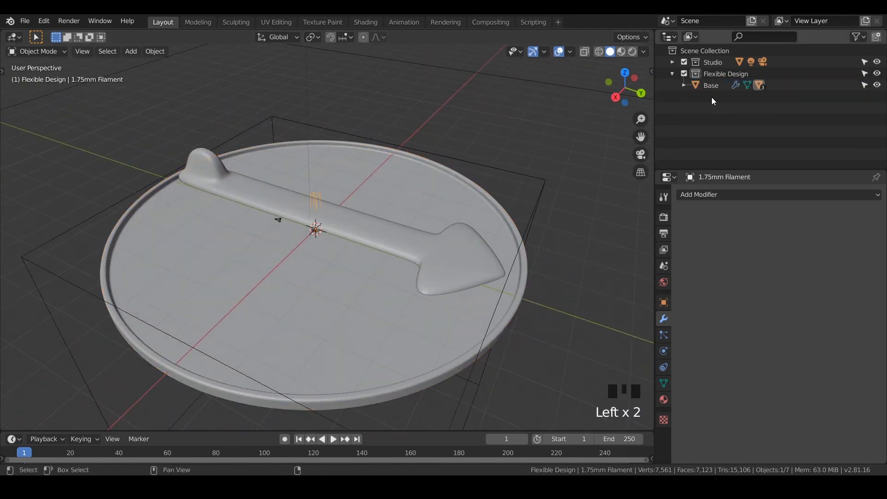
{"action": "left_click", "coordinate": [711, 86]}
{"action": "left_click", "coordinate": [685, 86]}
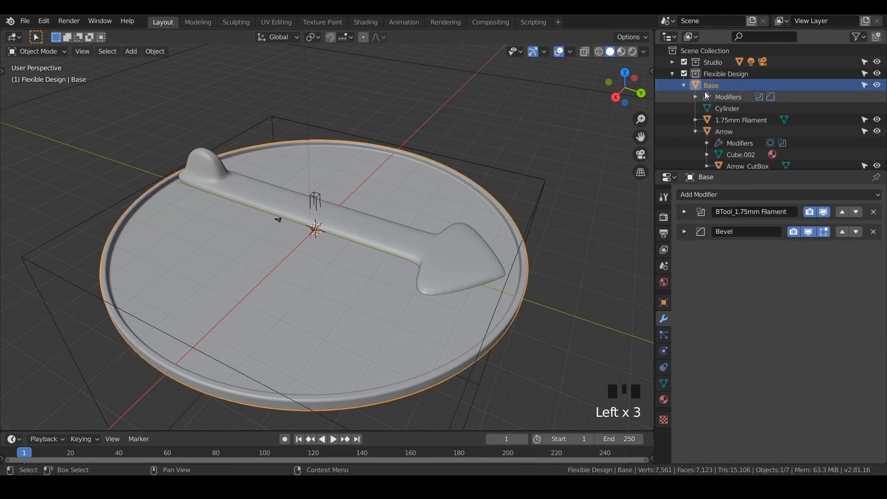
{"action": "left_click", "coordinate": [683, 85]}
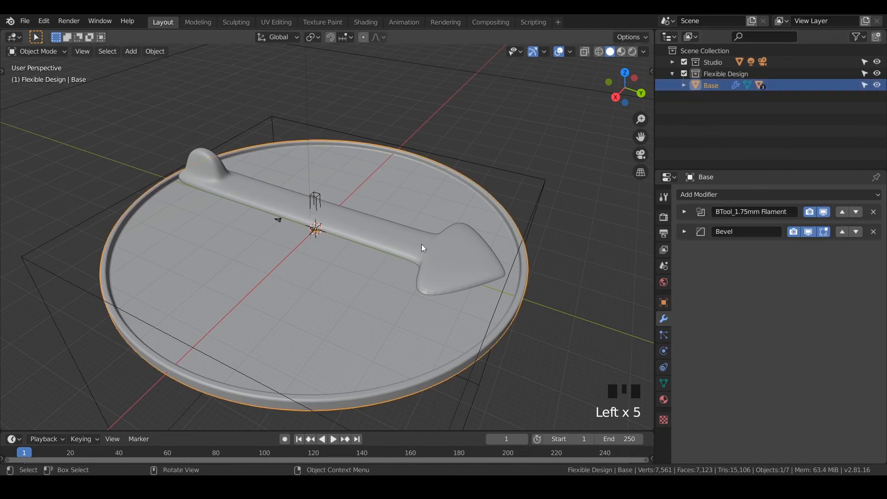
Step: Try moving the base and the arrow in turn to test the parenting, cancelling both moves
{"action": "double_click", "coordinate": [360, 341]}
{"action": "key", "text": "g"}
{"action": "key", "text": "Escape"}
{"action": "left_click", "coordinate": [431, 257]}
{"action": "key", "text": "g"}
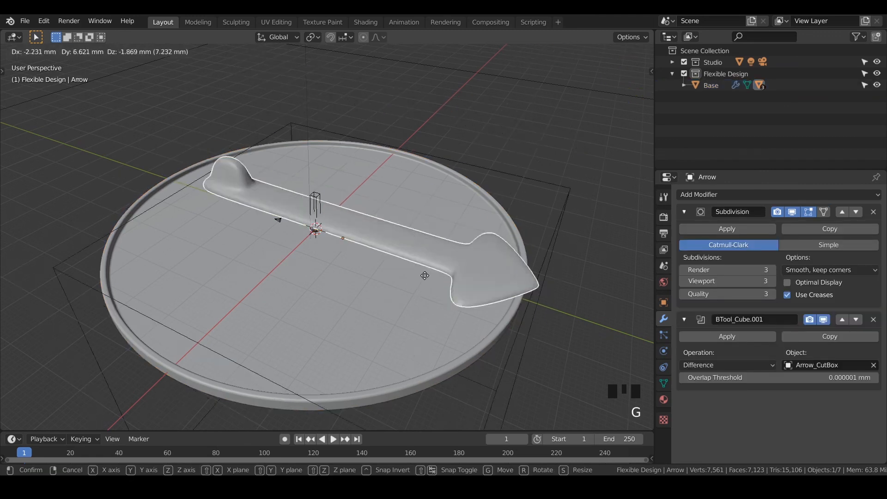
{"action": "key", "text": "Escape"}
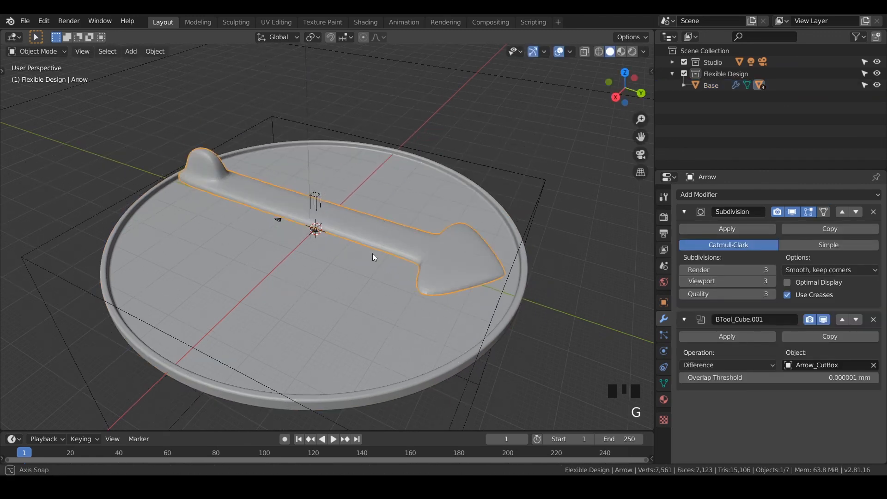
Step: Collapse the settings of the arrow's Subdivision and Boolean modifiers and save the file
{"action": "middle_click_drag", "start_coordinate": [373, 253], "coordinate": [373, 230]}
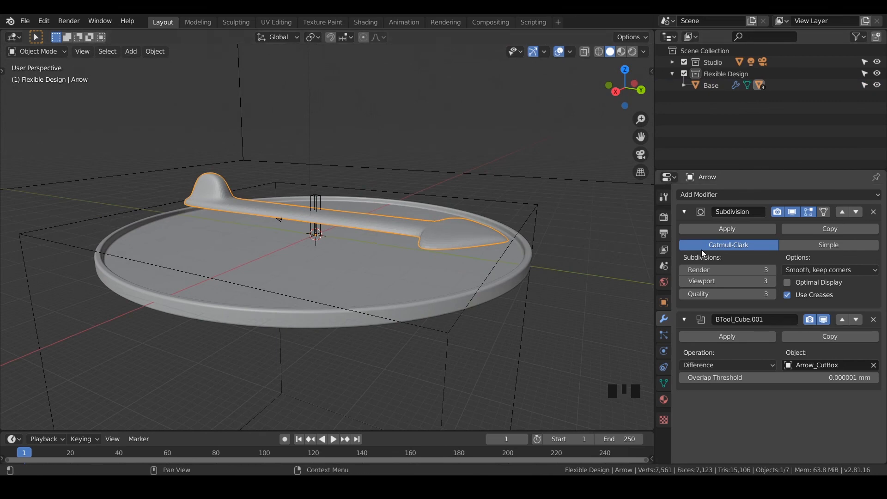
{"action": "left_click", "coordinate": [685, 212]}
{"action": "left_click", "coordinate": [684, 231]}
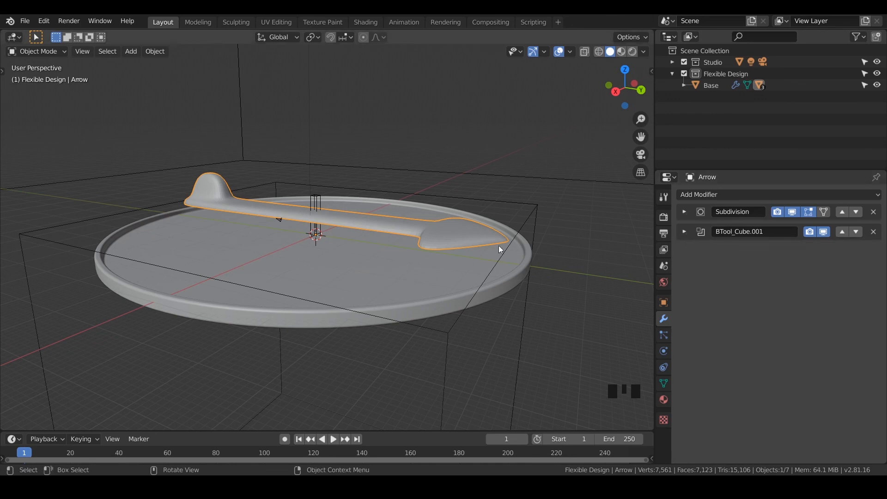
{"action": "middle_click_drag", "start_coordinate": [470, 247], "coordinate": [459, 278], "text": "shift"}
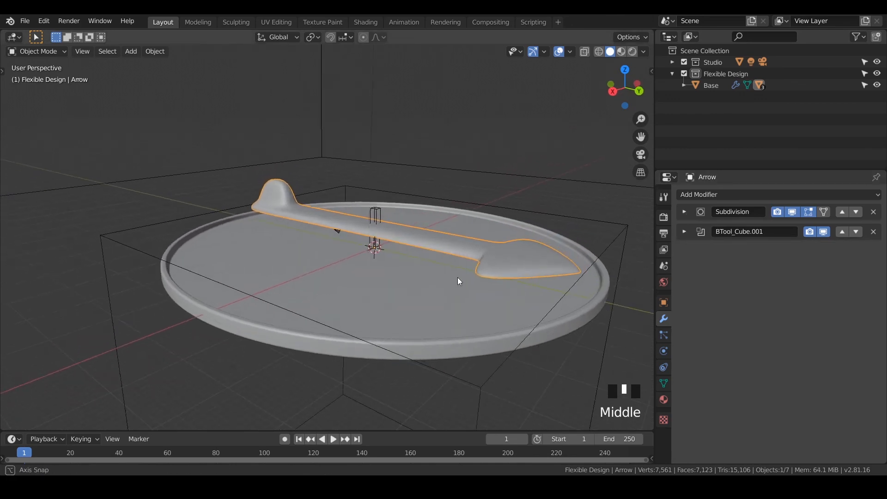
{"action": "key", "text": "ctrl+s"}
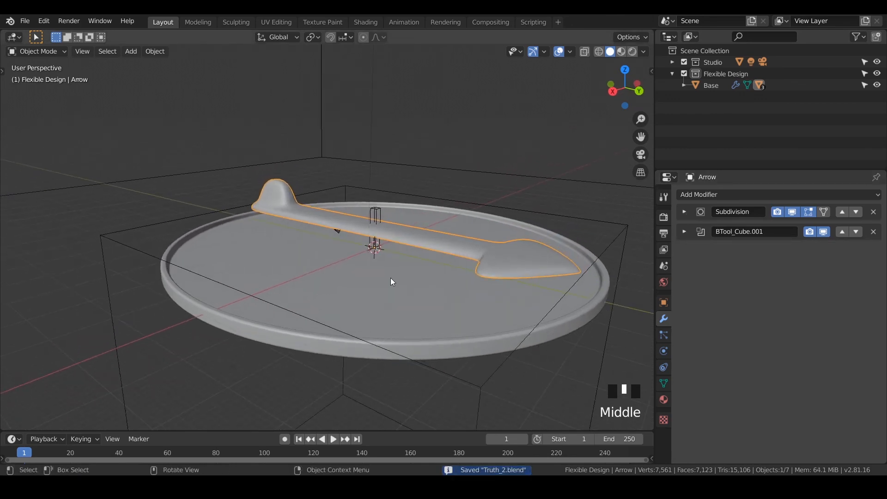
Step: Lower the arrow 3.27 mm along Z toward the base
{"action": "middle_click_drag", "start_coordinate": [391, 279], "coordinate": [379, 262], "text": "shift"}
{"action": "scroll", "coordinate": [304, 215], "scroll_direction": "up", "scroll_amount": 3}
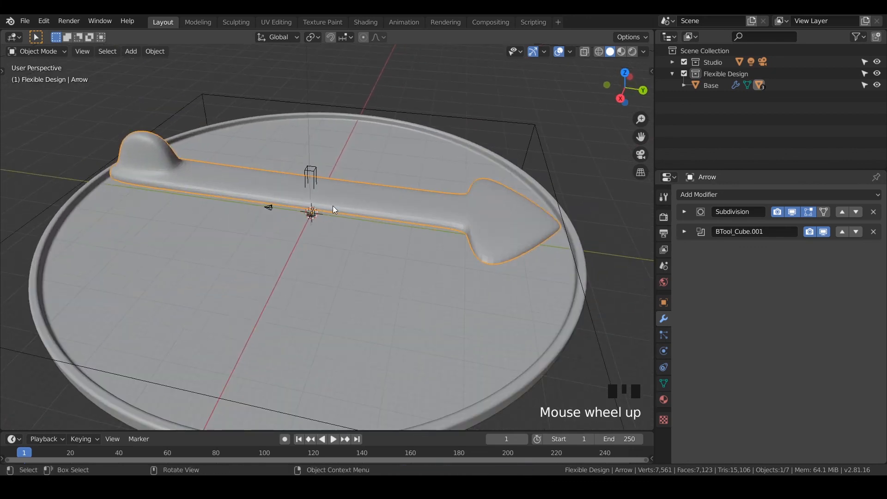
{"action": "key", "text": "g"}
{"action": "key", "text": "z"}
{"action": "left_click", "coordinate": [335, 222]}
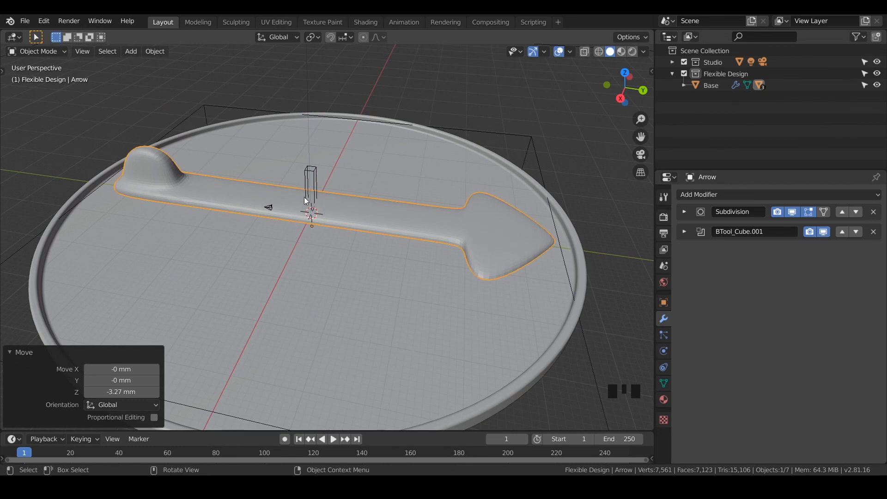
Step: Cut a pivot hole through the arrow's shaft by subtracting the 1.75mm Filament object with a Boolean difference
{"action": "scroll", "coordinate": [306, 199], "scroll_direction": "up", "scroll_amount": 3}
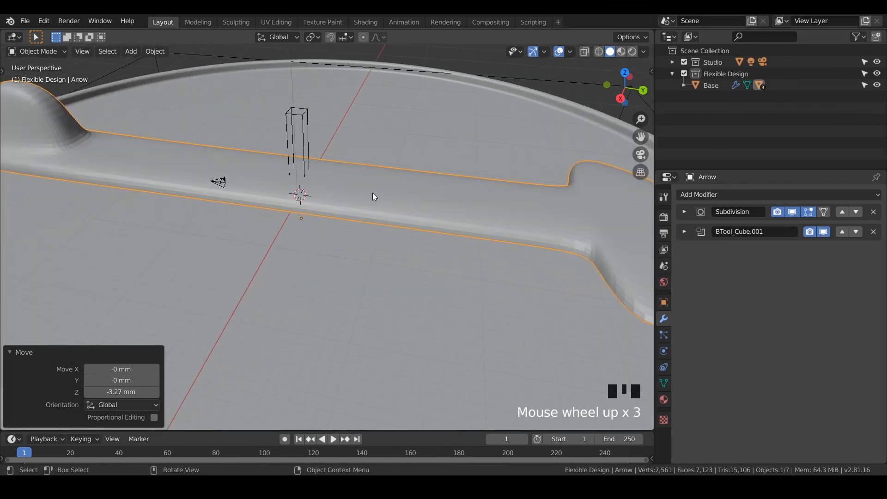
{"action": "left_click", "coordinate": [305, 156]}
{"action": "left_click", "coordinate": [306, 156]}
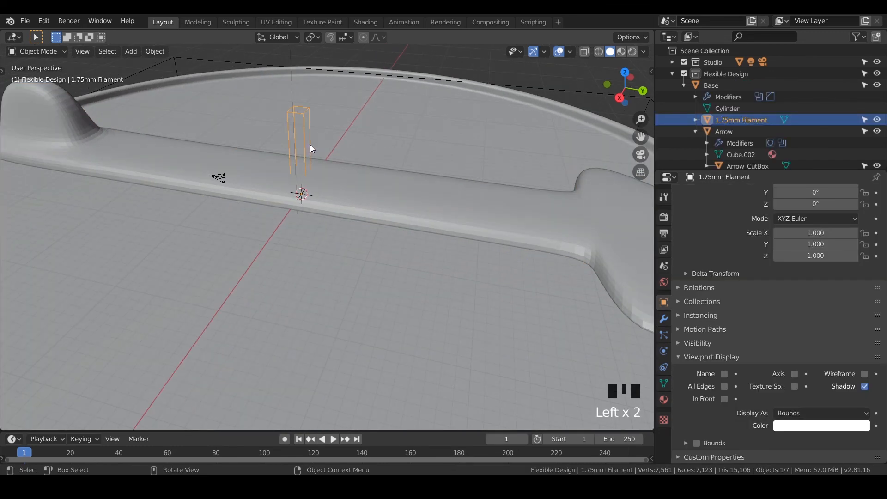
{"action": "left_click", "coordinate": [356, 195], "text": "shift"}
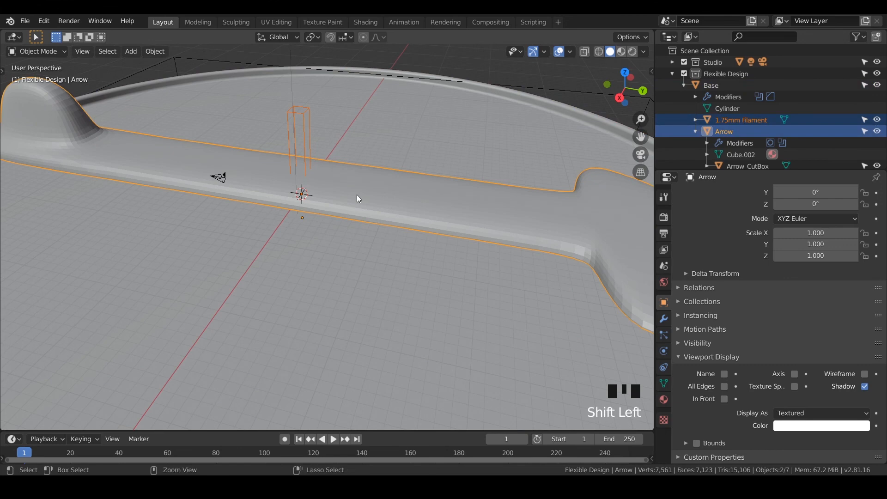
{"action": "key", "text": "ctrl+KP_Subtract"}
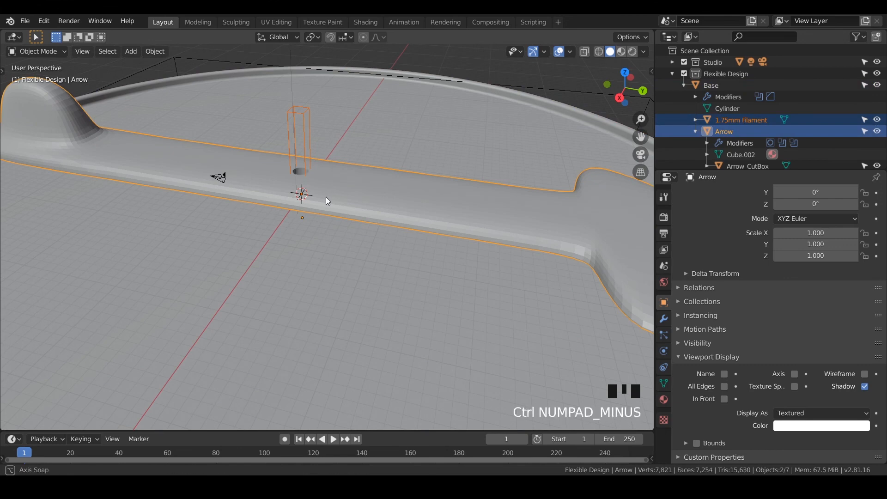
{"action": "middle_click_drag", "start_coordinate": [325, 197], "coordinate": [371, 184]}
{"action": "scroll", "coordinate": [336, 210], "scroll_direction": "down", "scroll_amount": 3}
{"action": "scroll", "coordinate": [313, 267], "scroll_direction": "up", "scroll_amount": 3}
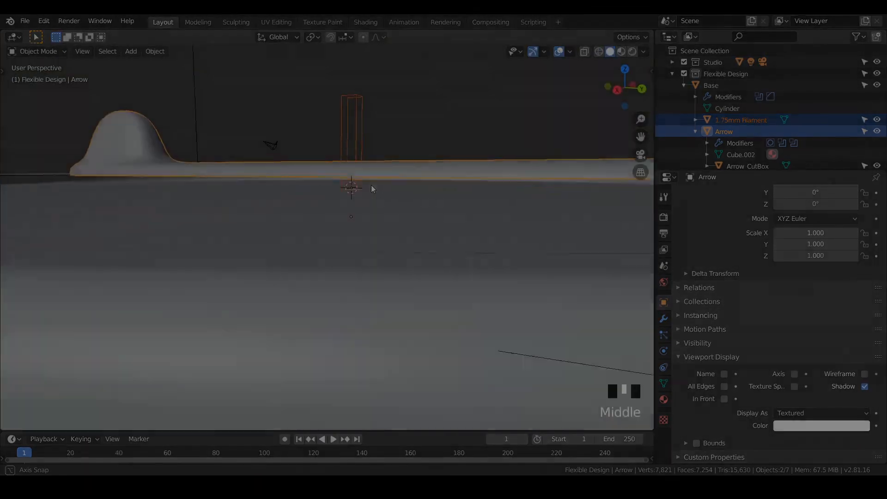